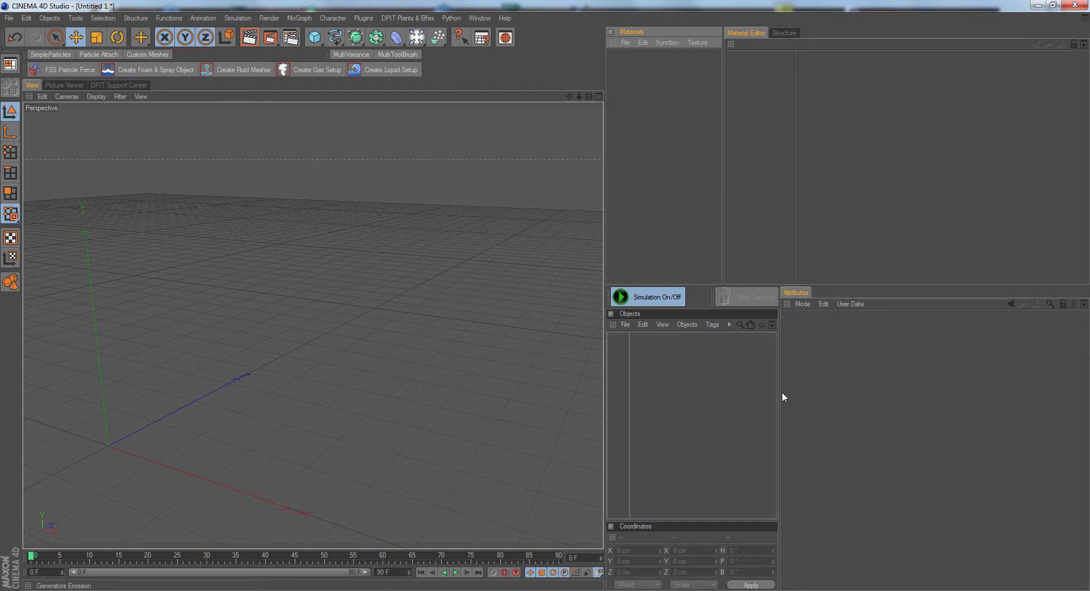
Step: Drag the panel divider slightly right to widen the Objects and Coordinates panels
drag(778, 393, 795, 393)
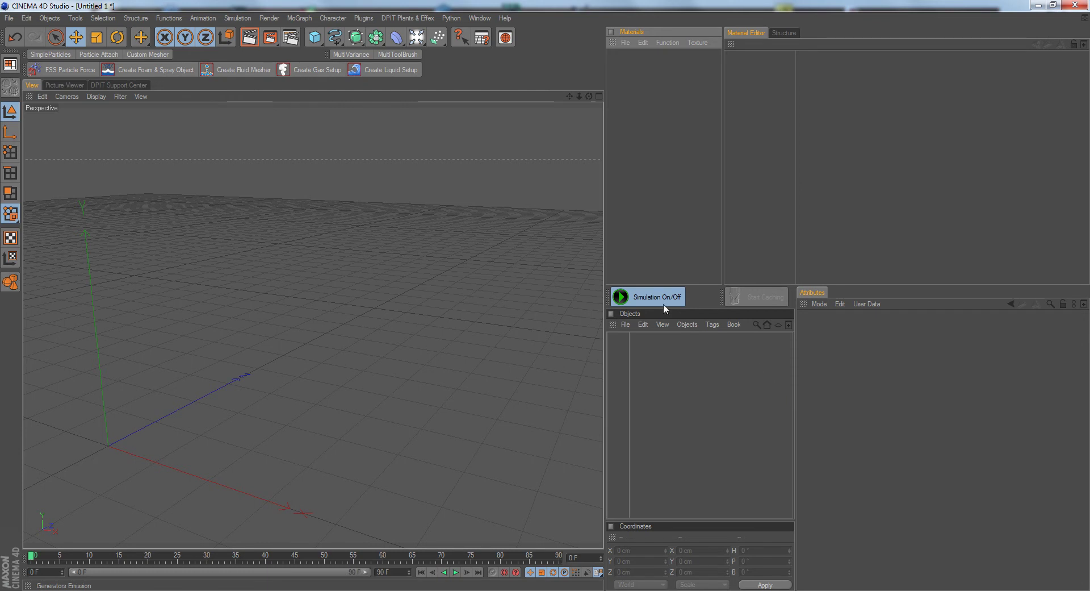
Step: Create a gas setup and inspect the FSS Gas material and Smoke Renderer
click(312, 68)
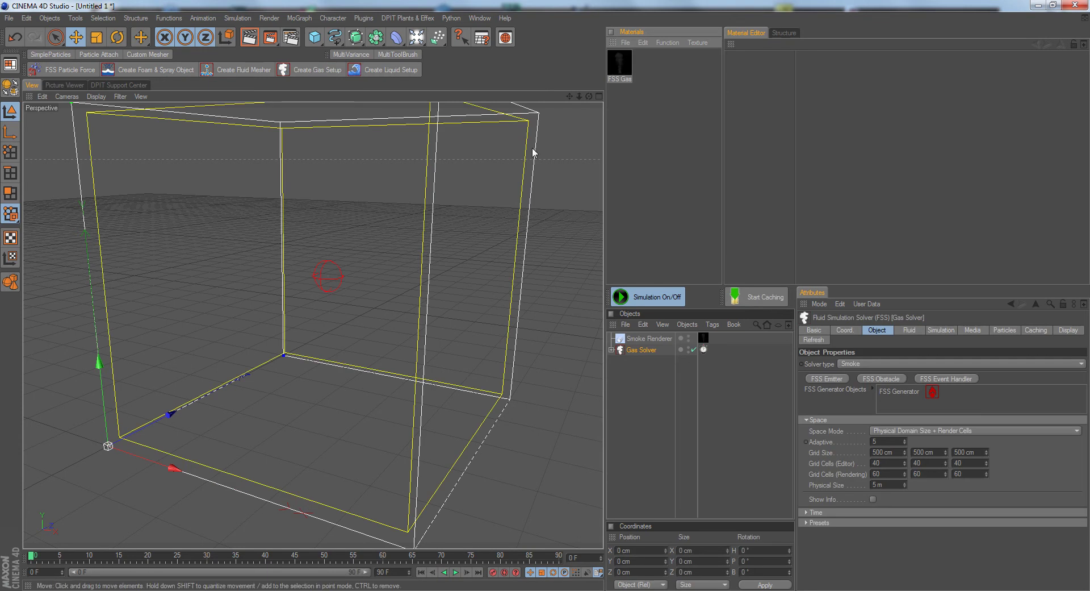
click(622, 67)
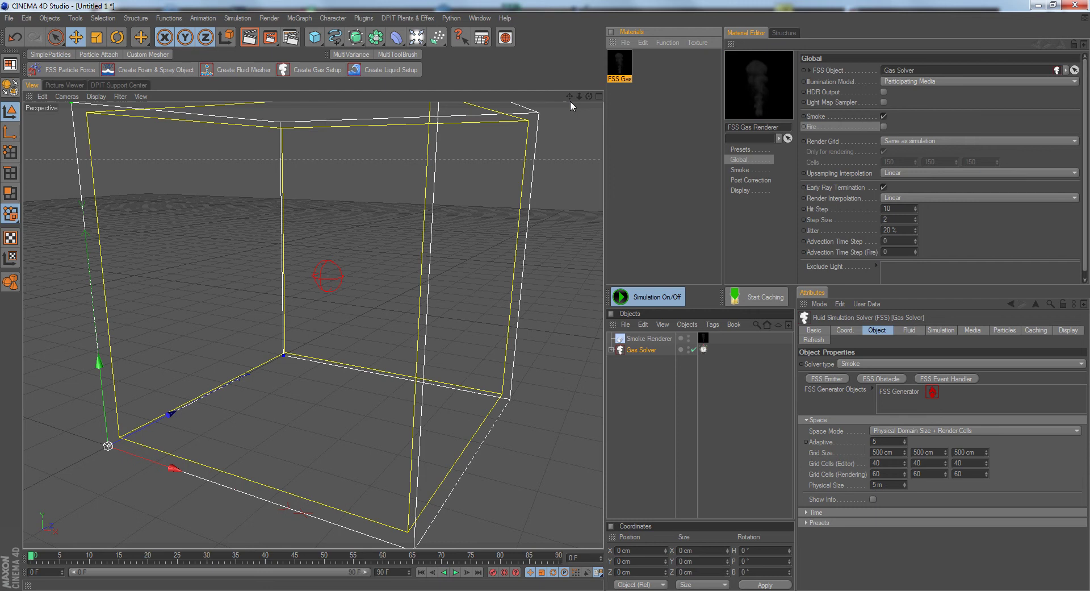
mouse_move(570, 96)
mouse_down()
mouse_move(570, 105)
mouse_move(571, 95)
mouse_up()
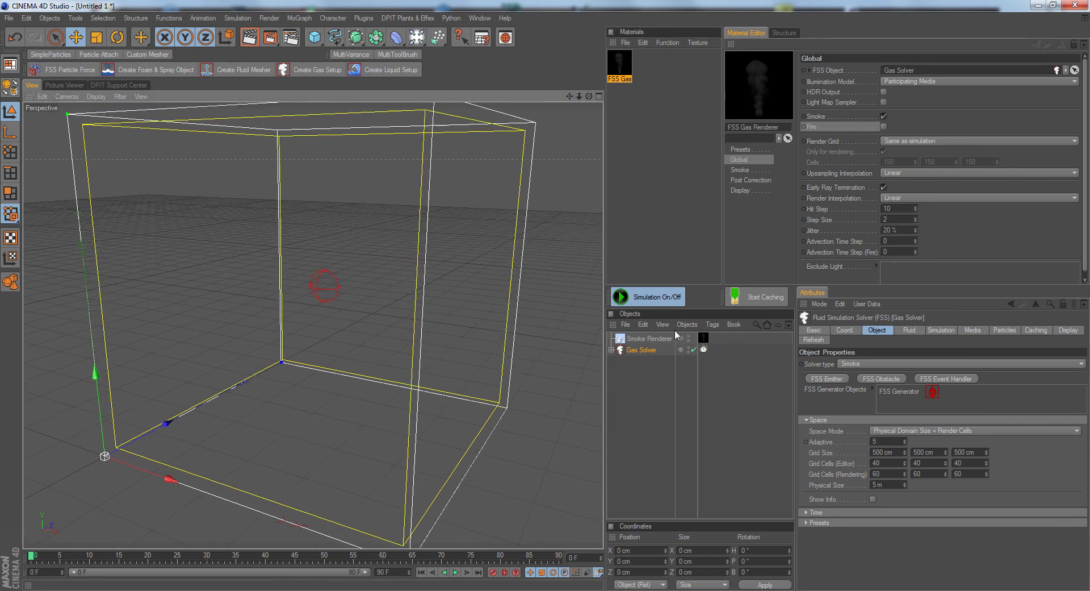
click(704, 341)
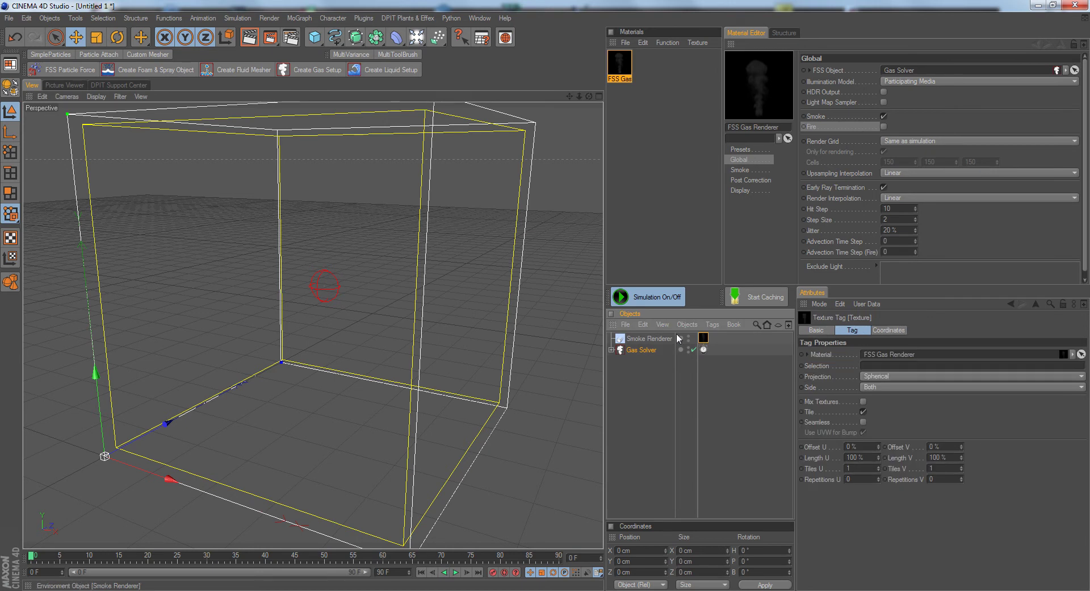
click(647, 339)
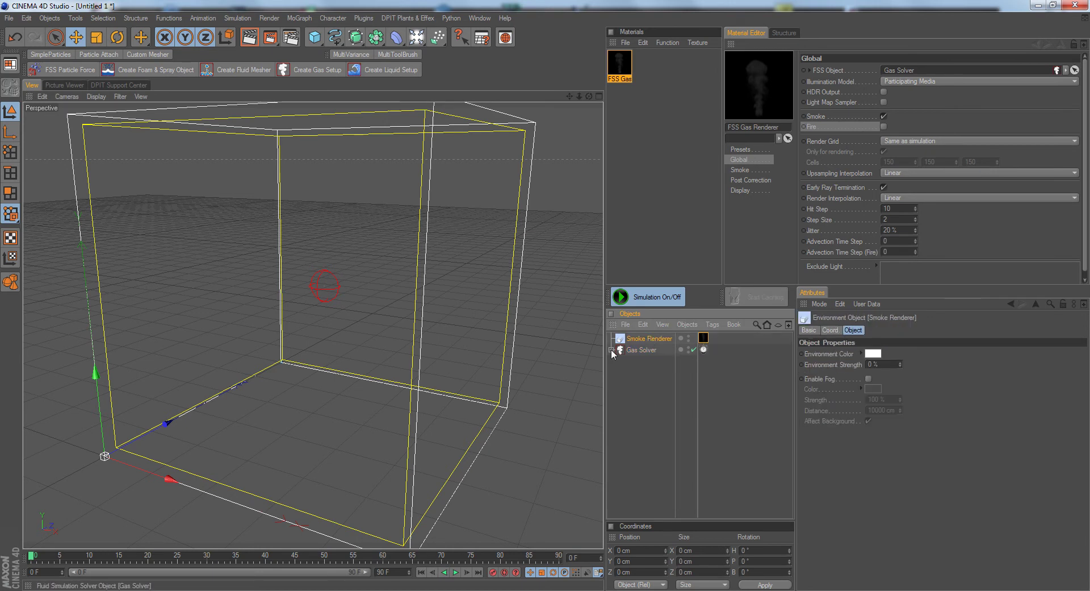
Step: Lower the FSS Generator under the Gas Solver to Y 90.895 cm
click(611, 348)
click(649, 350)
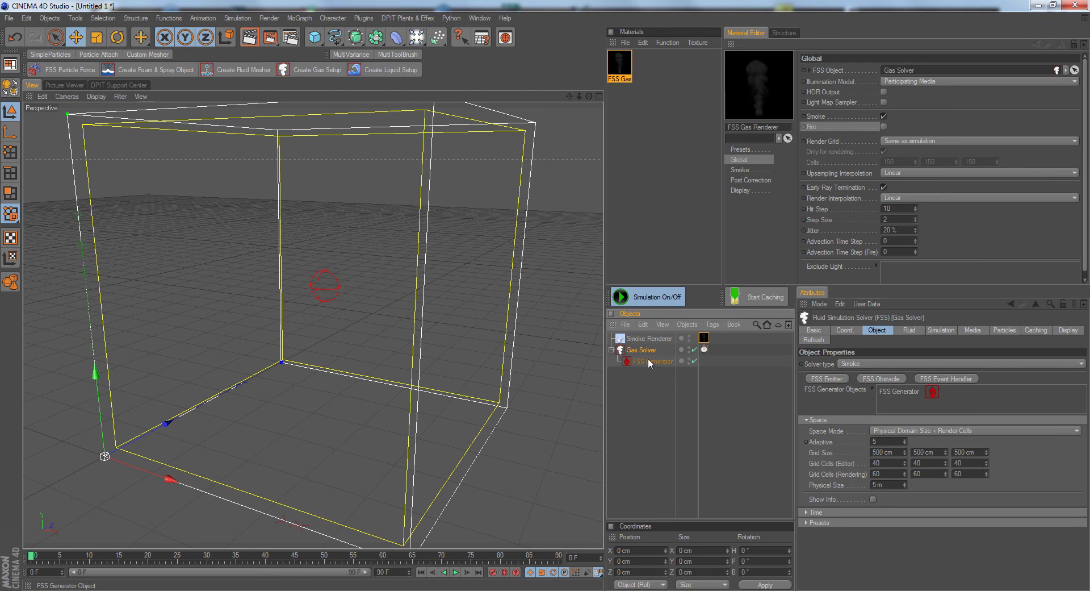
click(655, 363)
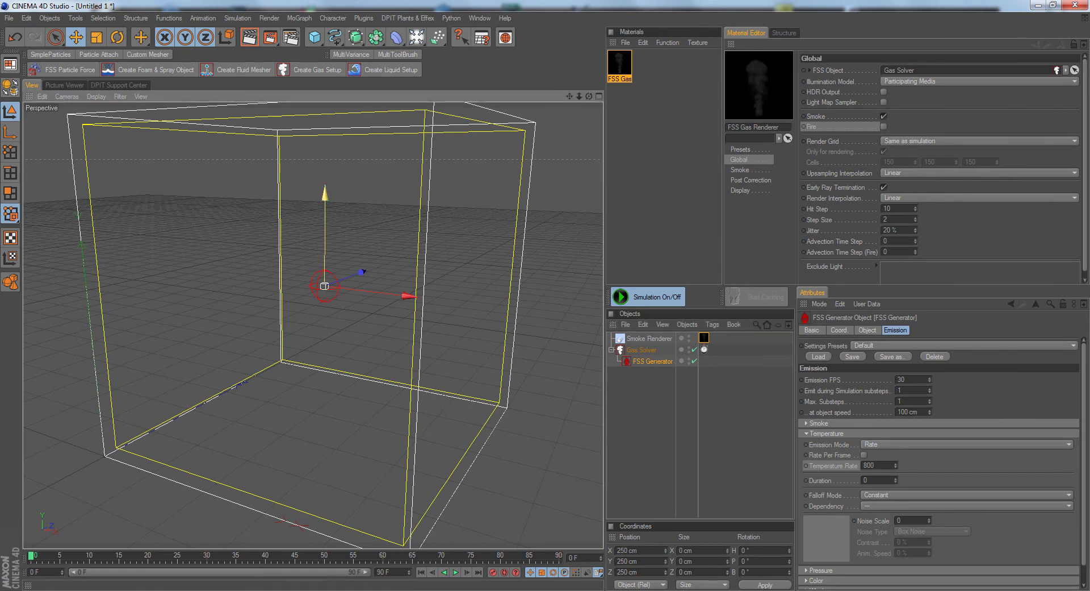
drag(325, 194, 325, 293)
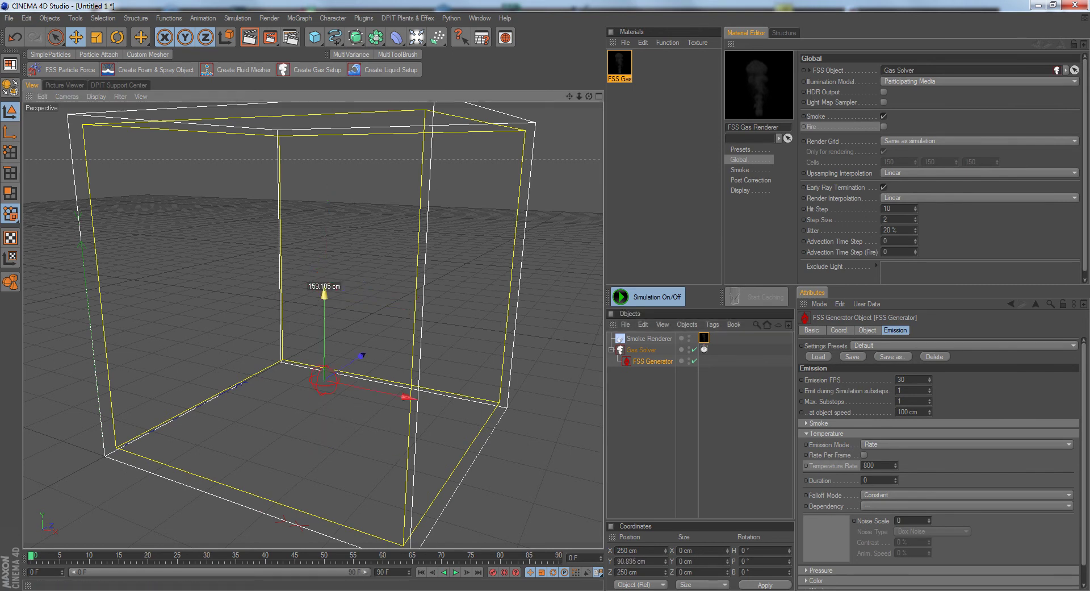
Step: Preview the Gas Solver's smoke simulation, then return to frame 0
click(641, 350)
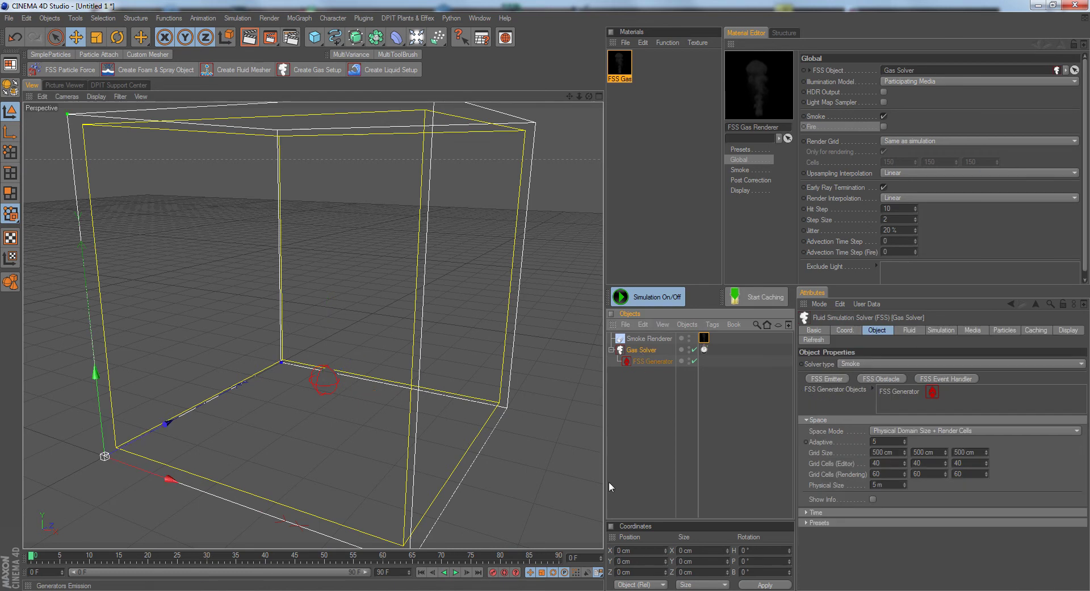
click(456, 571)
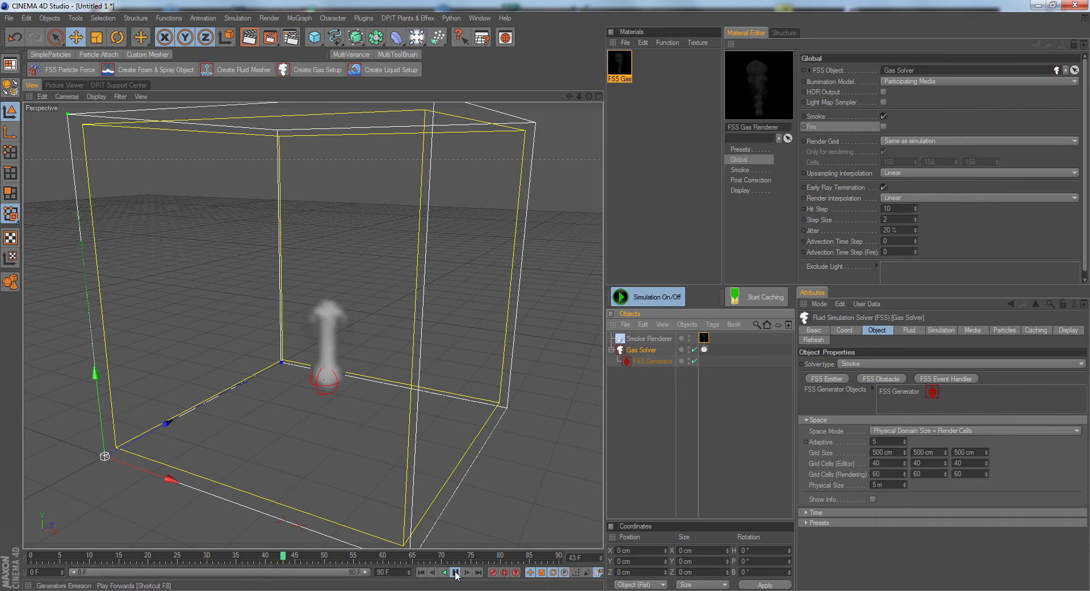
click(456, 572)
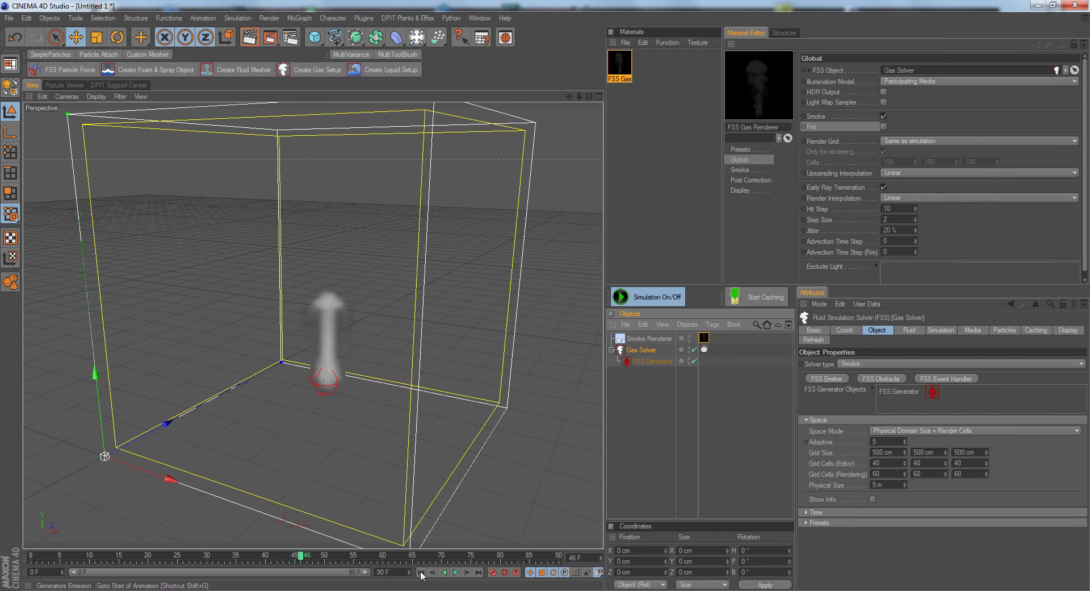
key(shift+f)
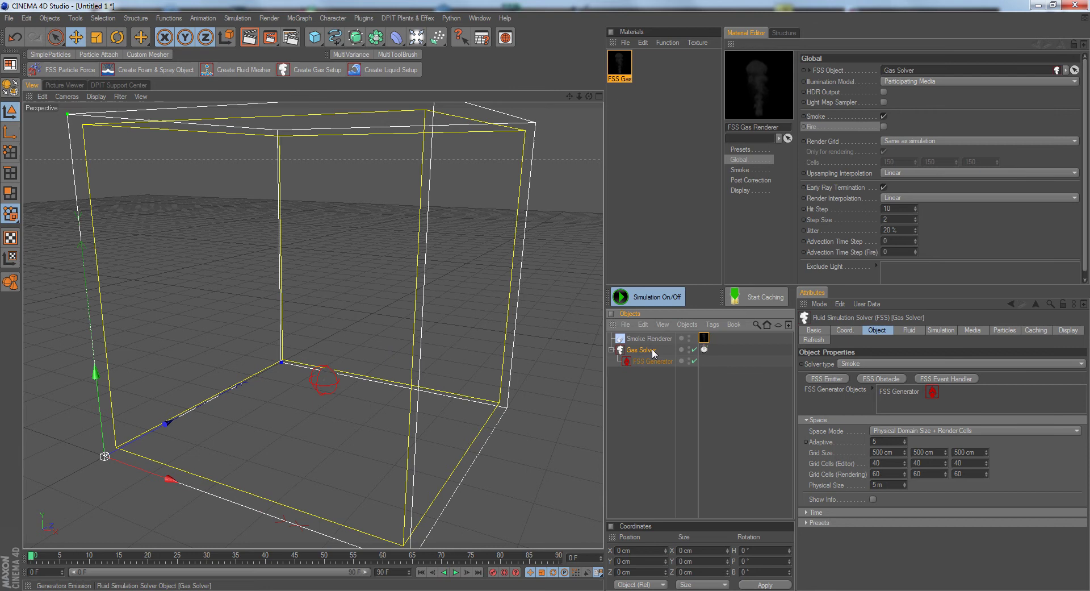
Step: Switch the Gas Solver type to Fire, preview it, and rewind to frame 0
click(878, 329)
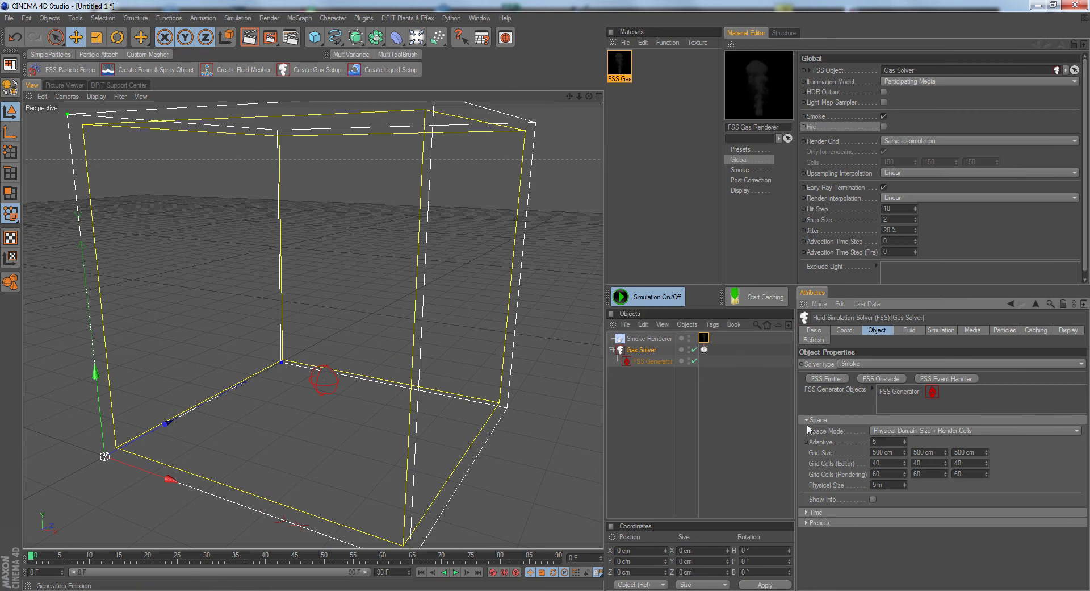
click(877, 362)
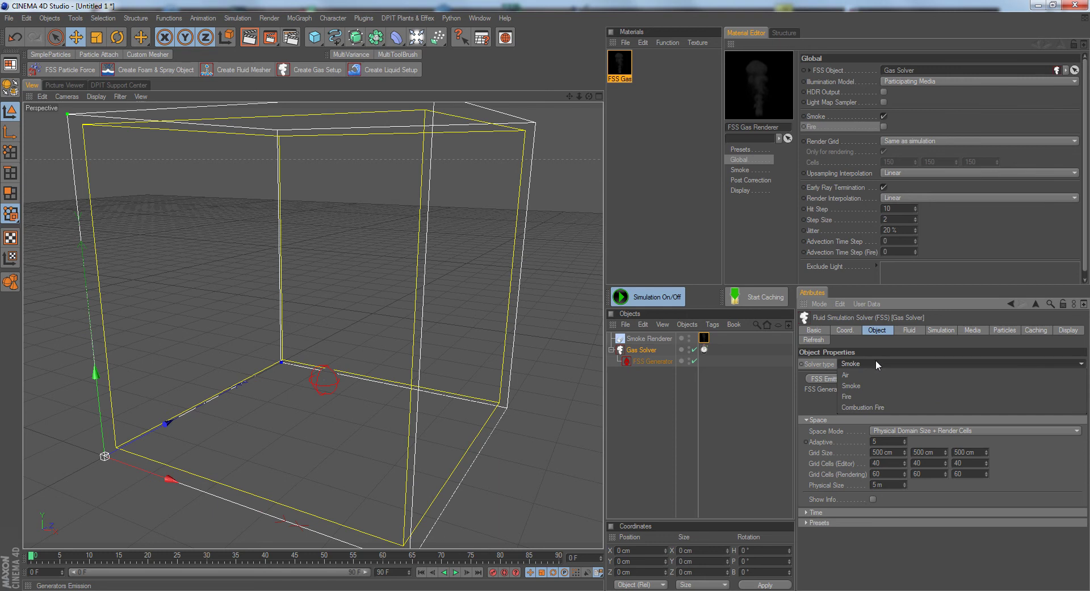
click(891, 400)
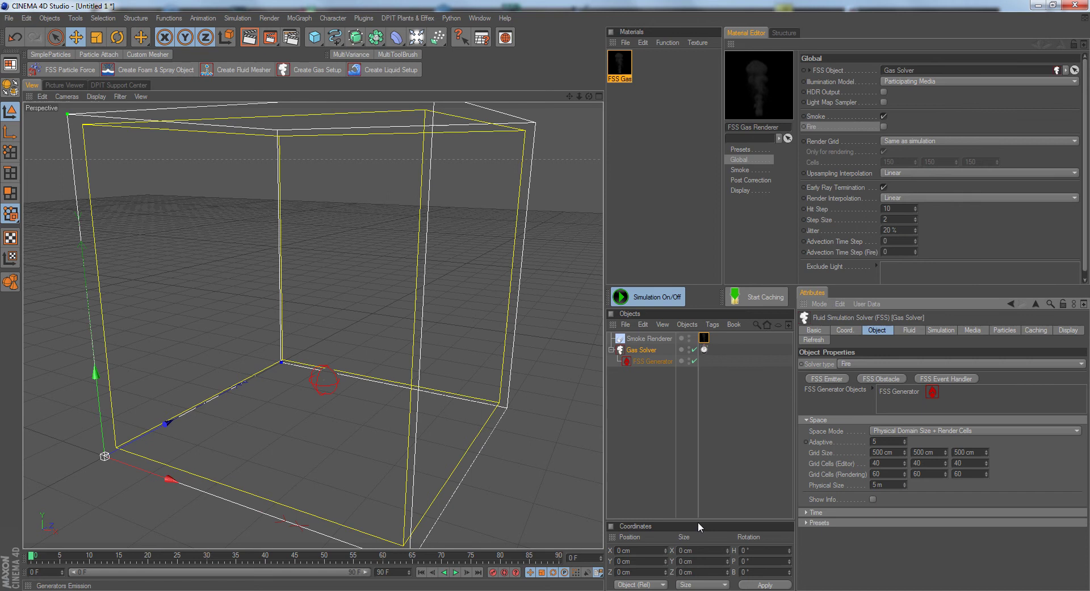
click(456, 571)
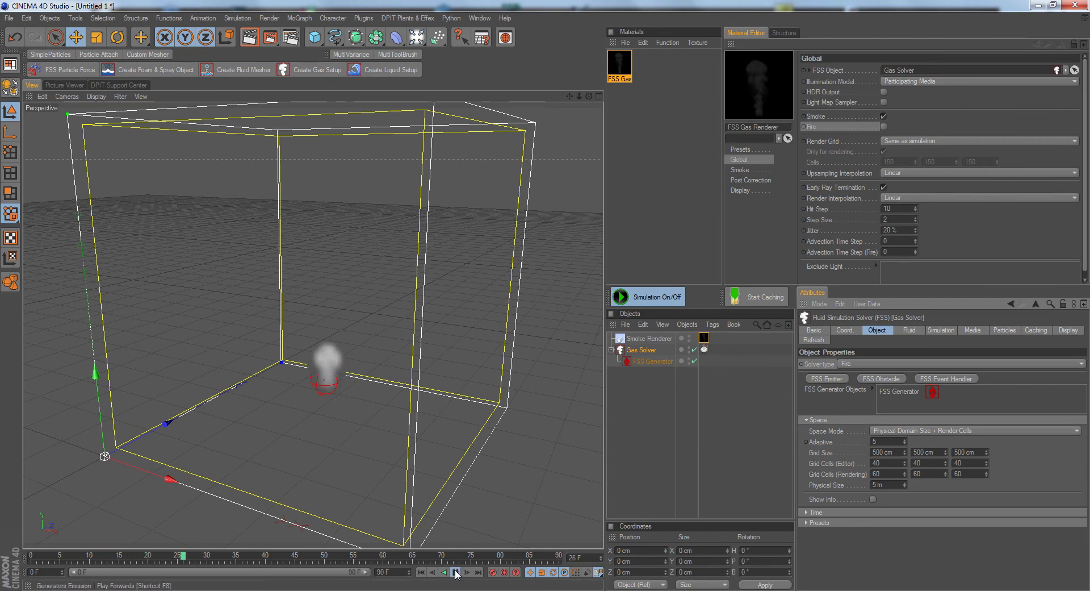
click(455, 572)
click(421, 572)
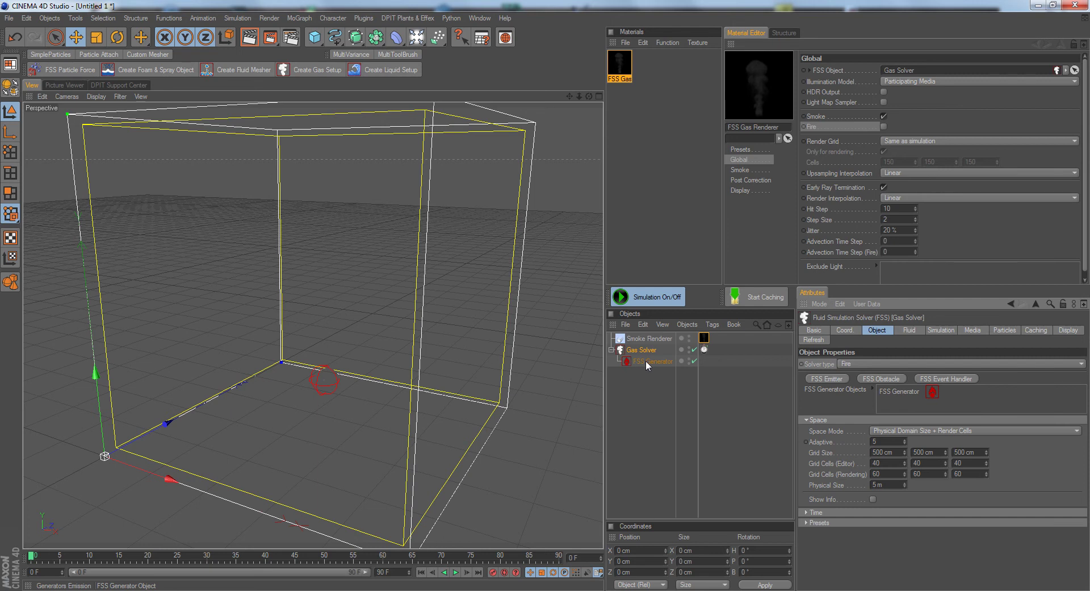
Step: Divide the FSS Generator's Temperature Rate by 30, from 800 to 26.667
click(646, 360)
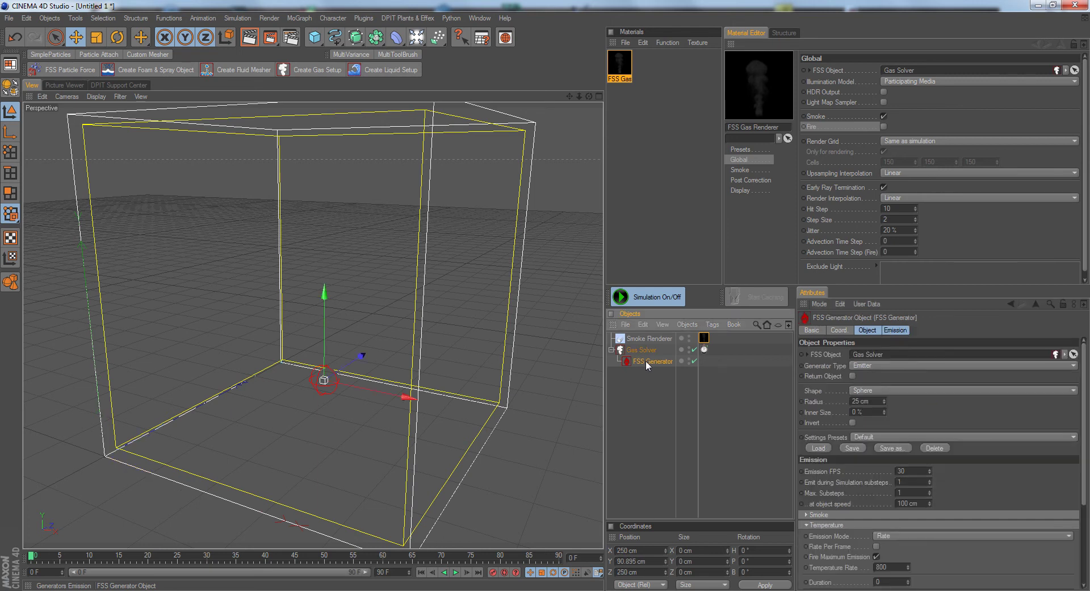
click(903, 330)
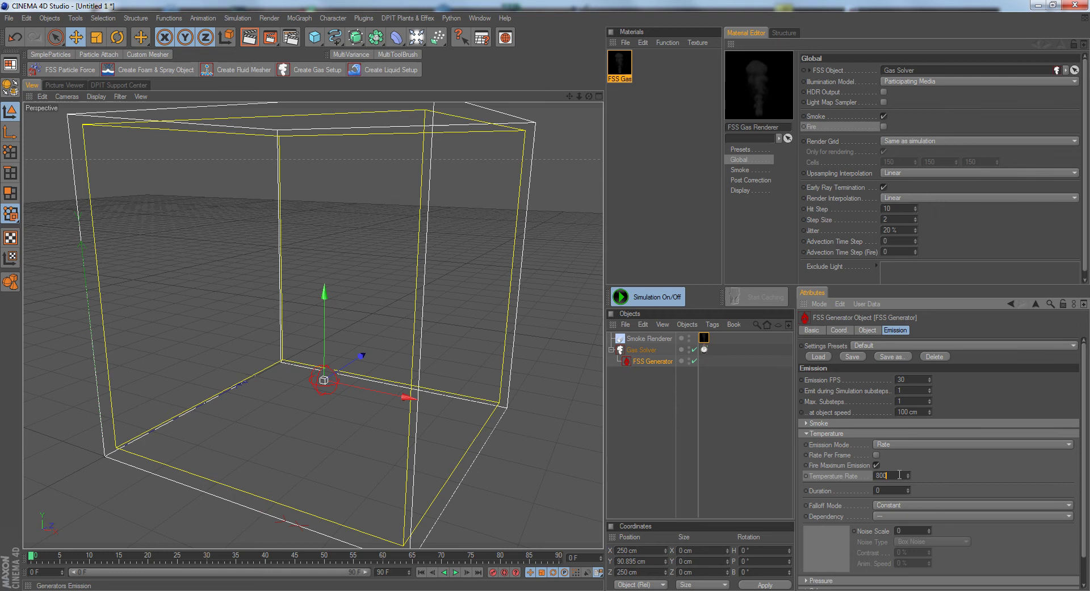
text(/30)
key(Return)
click(642, 351)
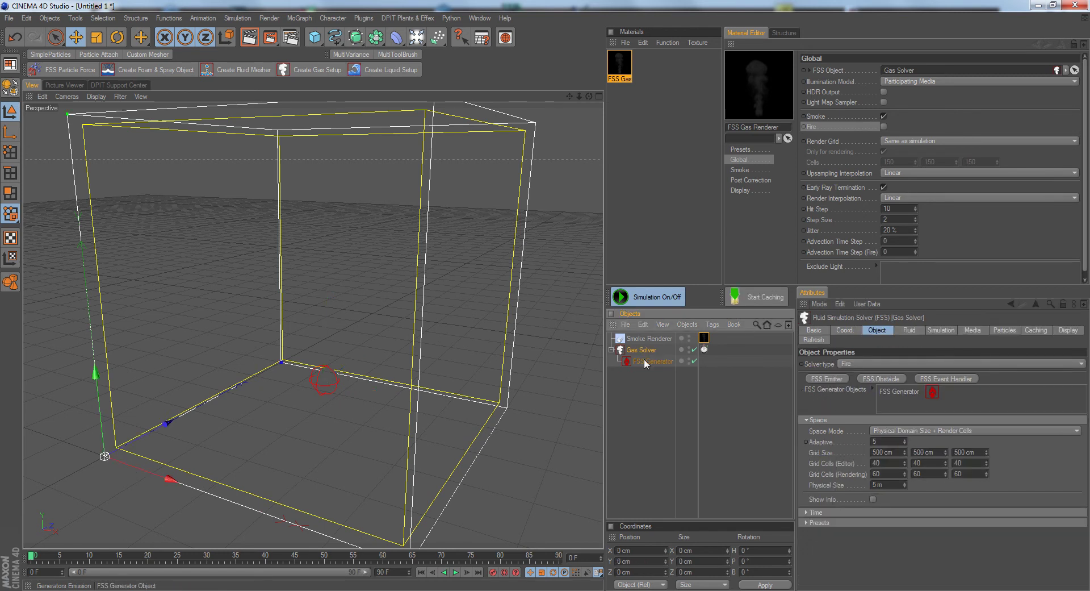
Step: In the Gas Solver's Media settings, set Temperature's Max. Temperature to 2000 K
click(971, 330)
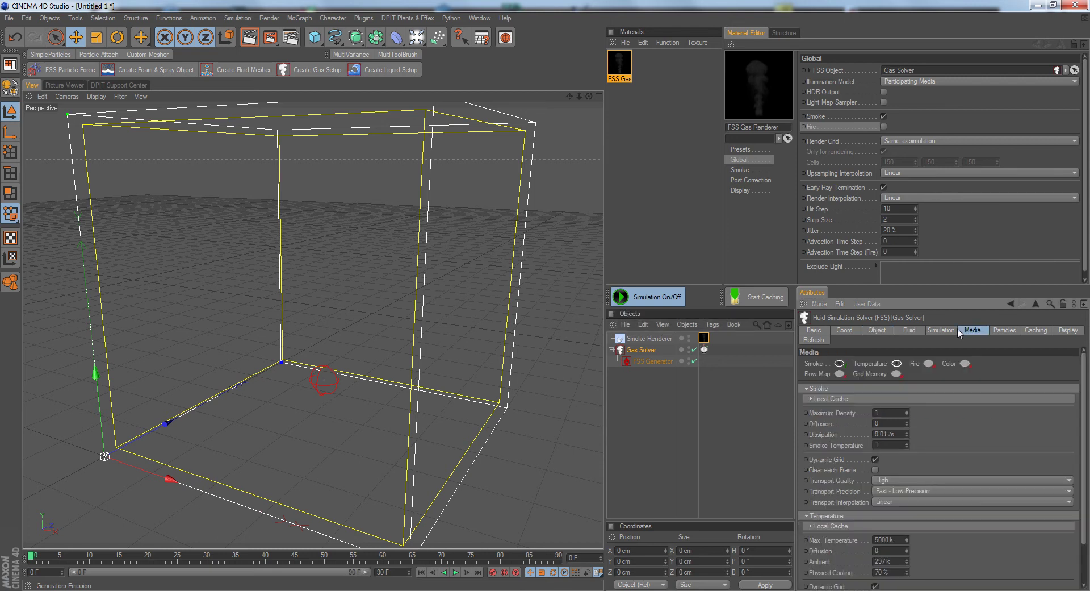
click(807, 389)
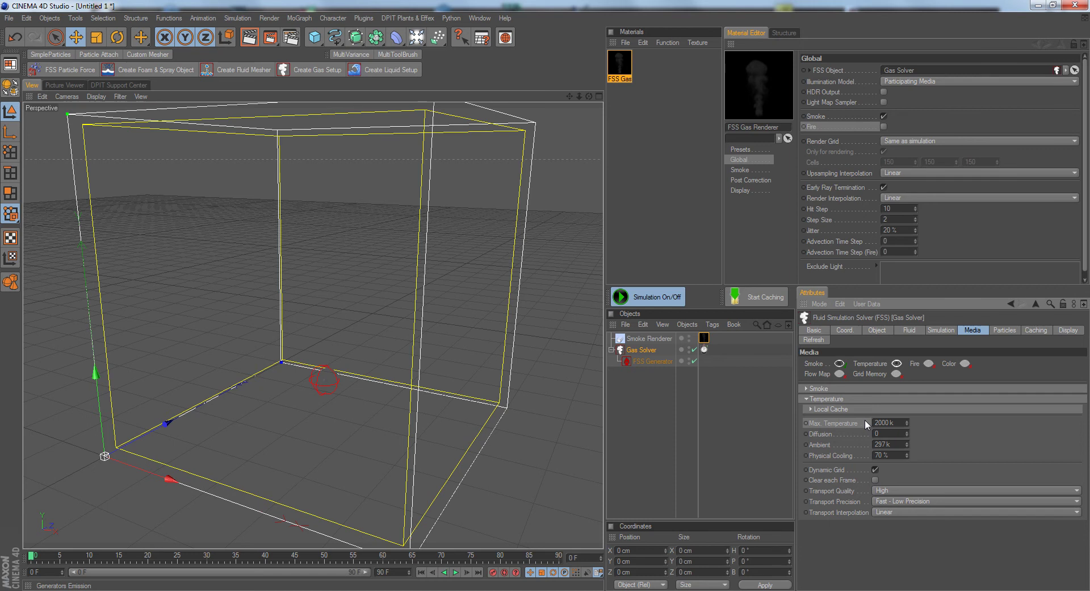
click(847, 455)
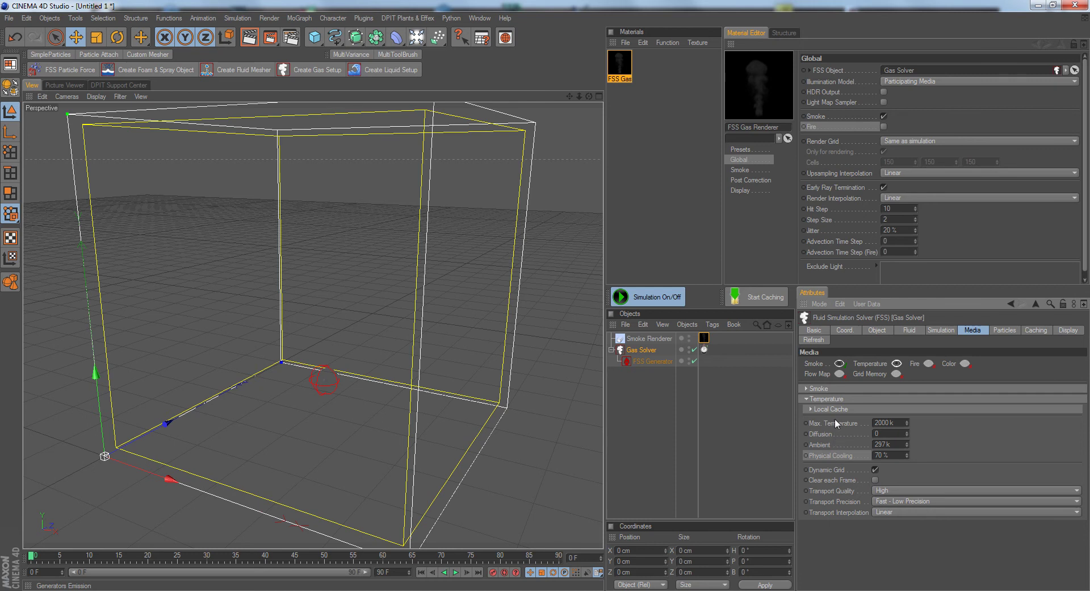
Step: Disable the smoke medium, enable fire, and set Ignition Temperature to 500 K
click(837, 398)
click(840, 363)
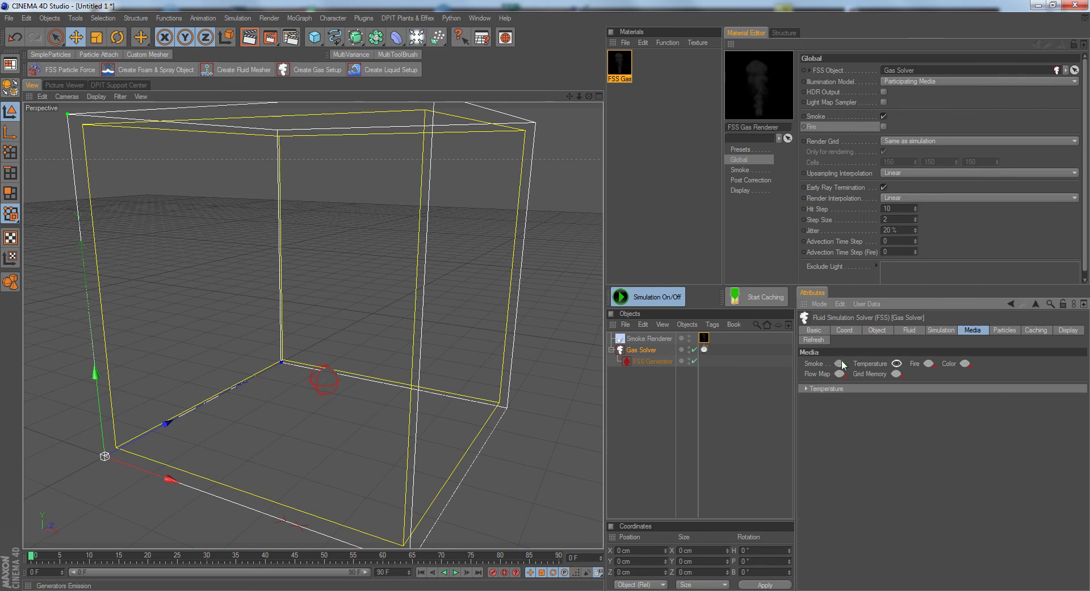
click(897, 364)
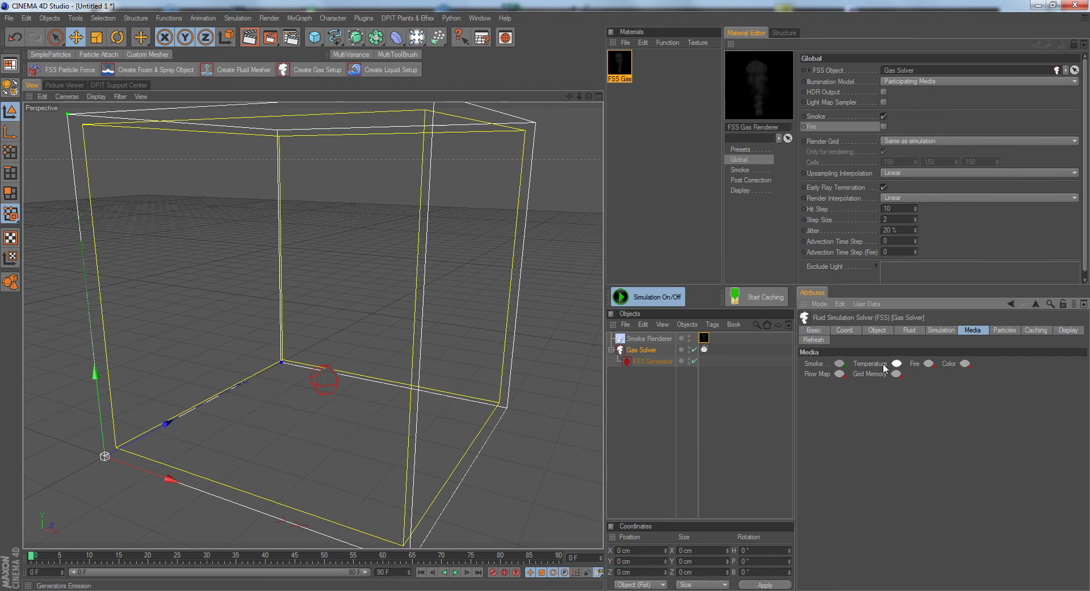
click(929, 363)
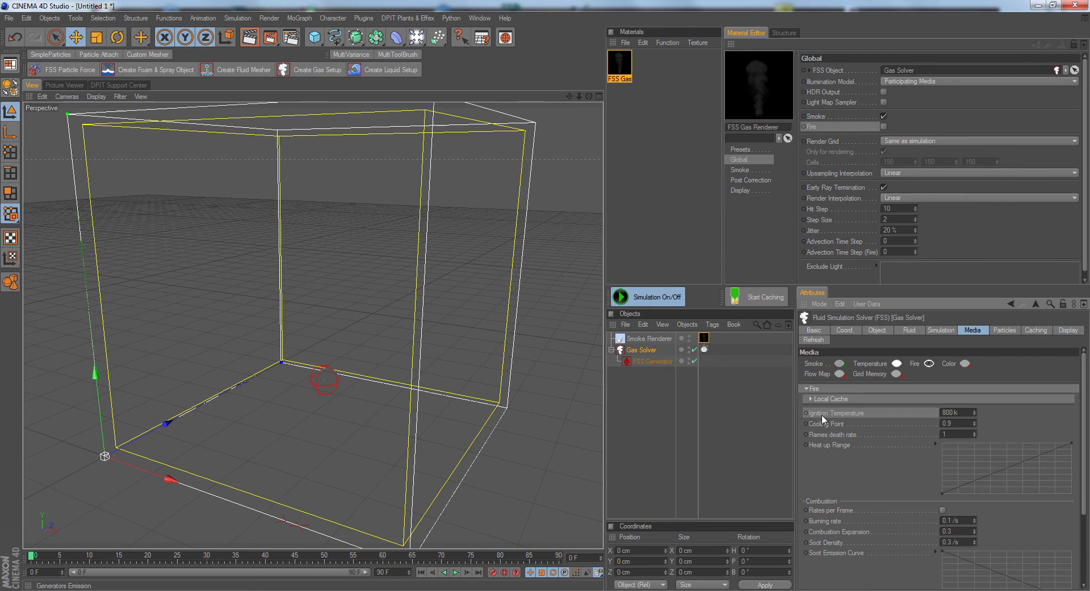
click(944, 412)
Step: Set the FSS Generator's Temperature Rate to 500 and enable Rate Per Frame
click(659, 361)
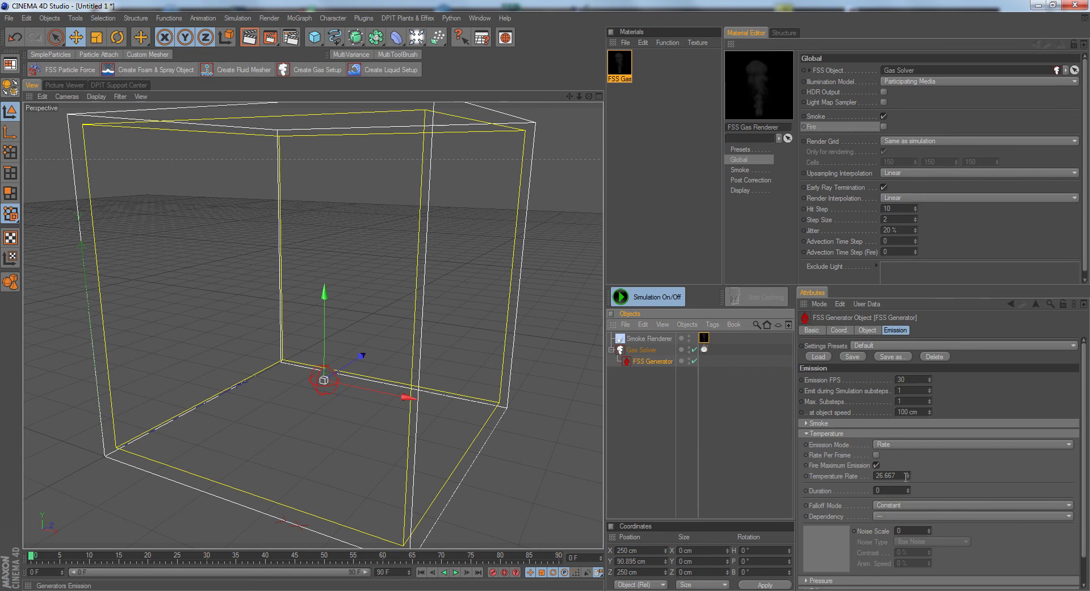
drag(906, 476, 873, 475)
text(5)
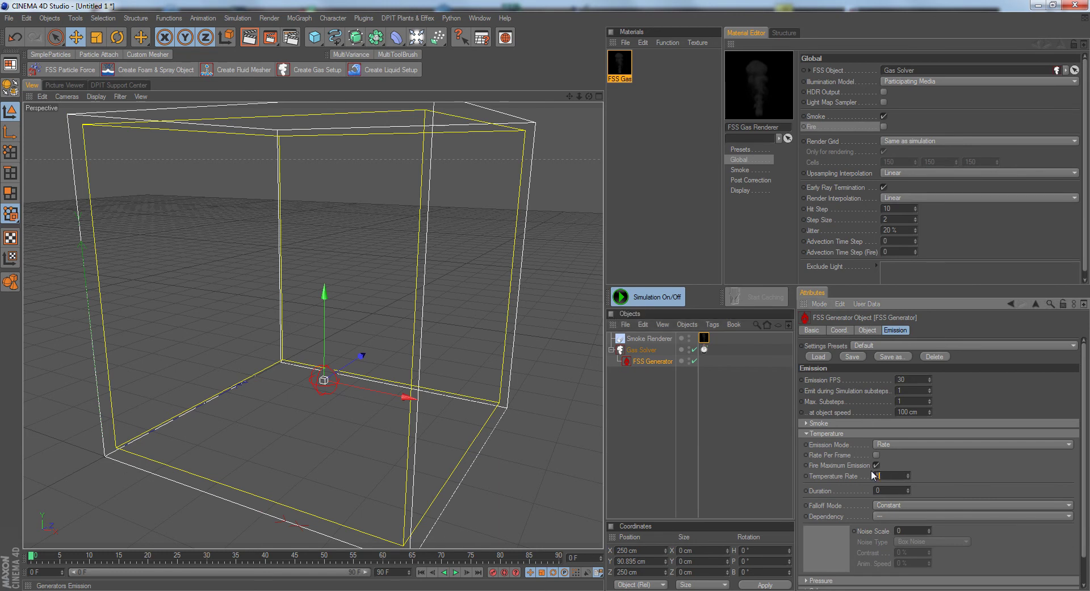
text(00)
click(877, 453)
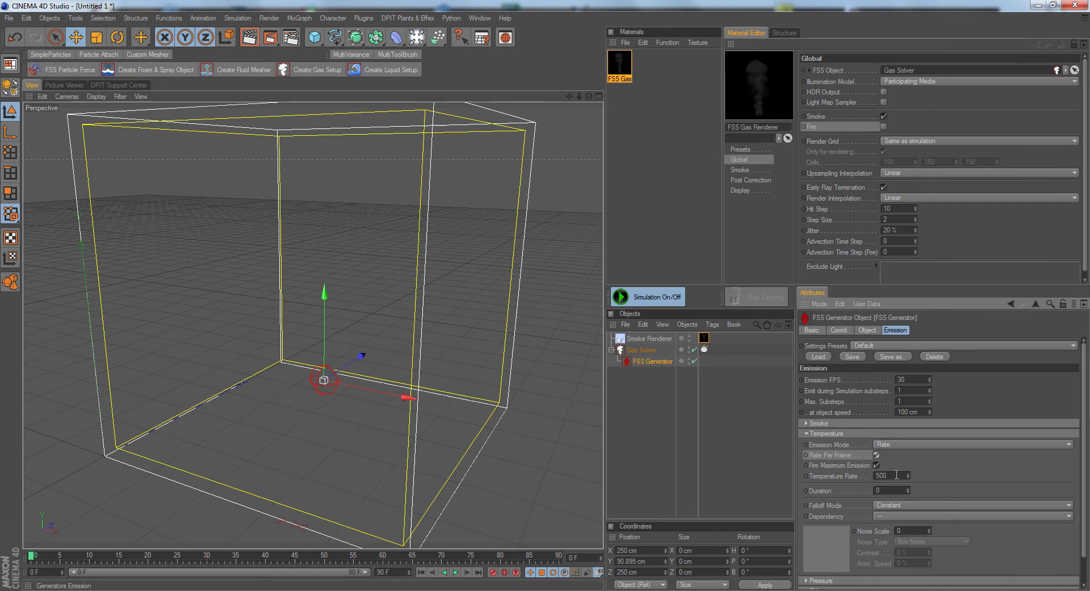
click(841, 474)
click(816, 127)
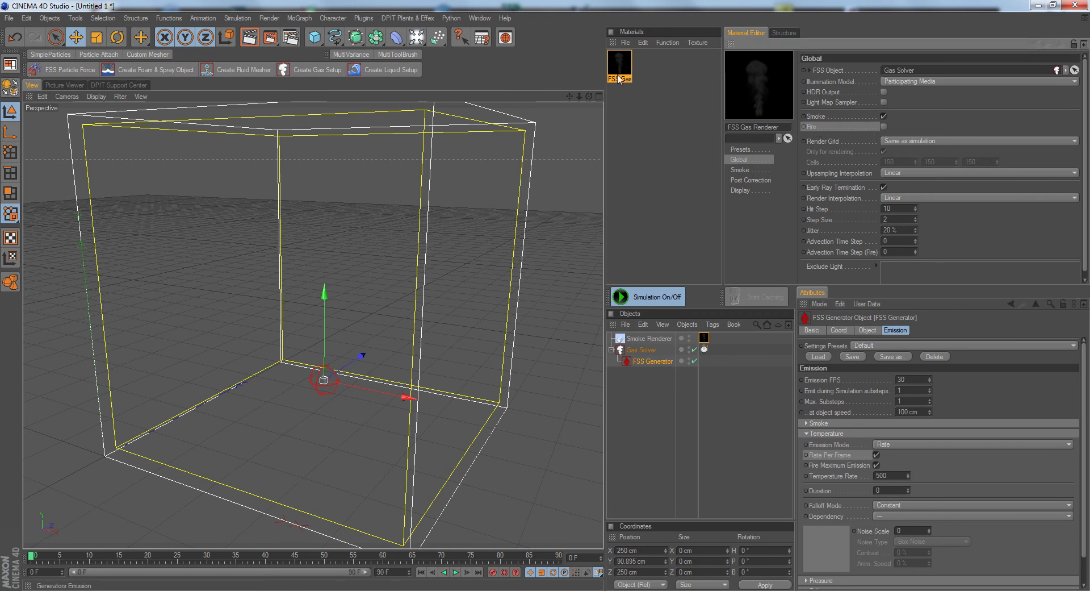
Step: Enable Fire in the FSS Gas material and uncheck the generator's Rate Per Frame
click(883, 126)
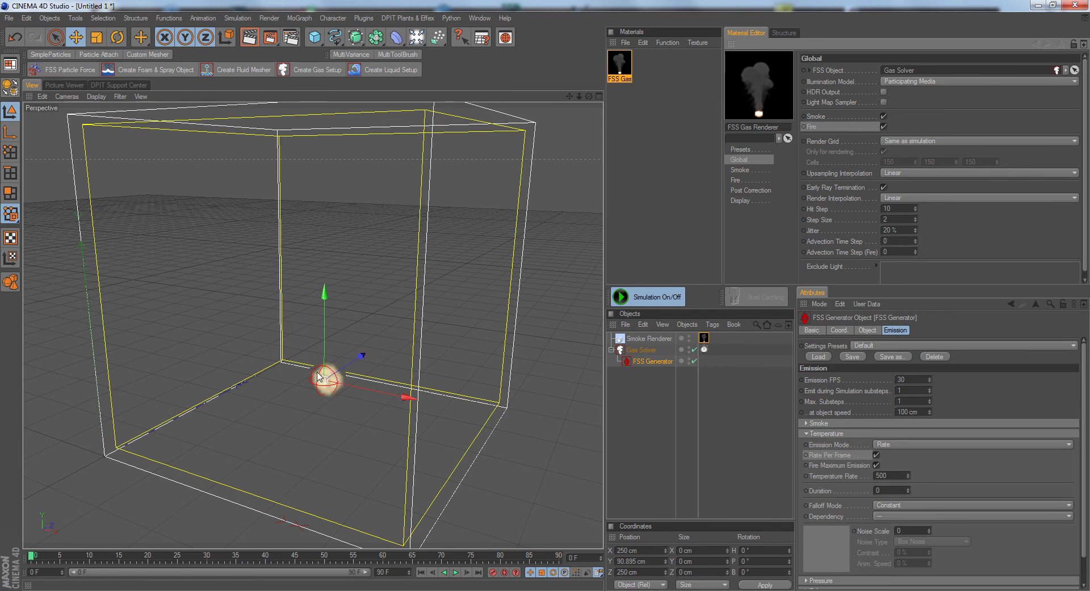
click(897, 475)
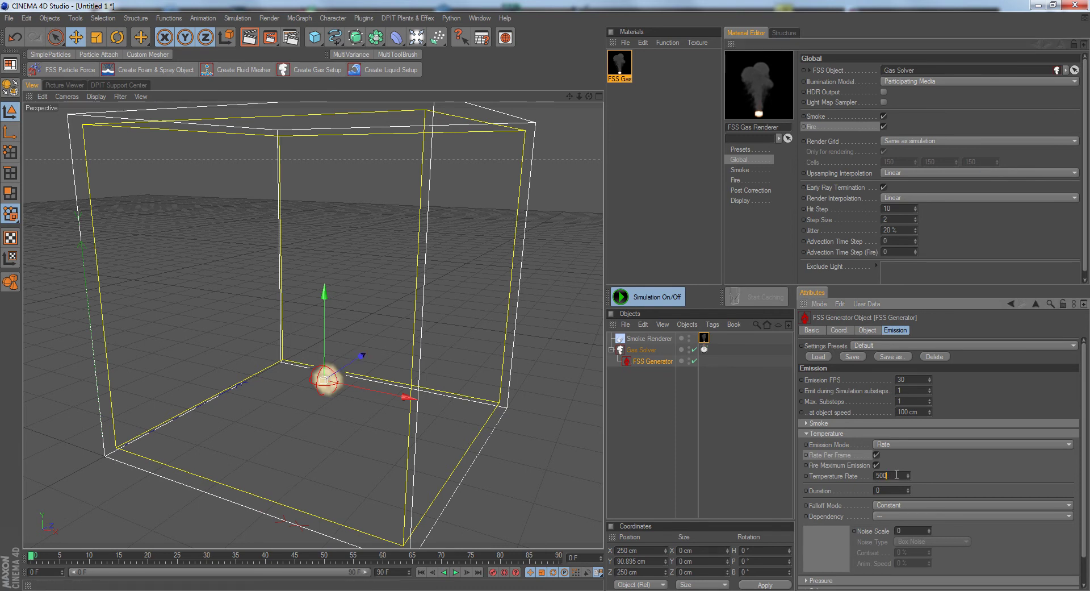
click(878, 455)
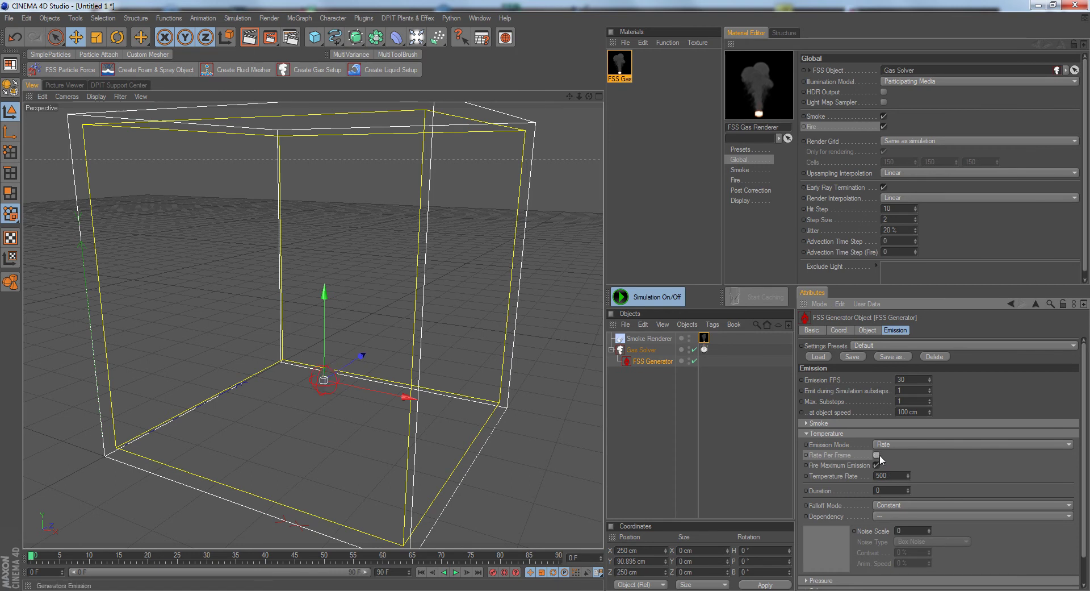
click(896, 476)
Step: Re-enter 500 as the generator's Temperature Rate
double_click(899, 475)
text(500)
key(Return)
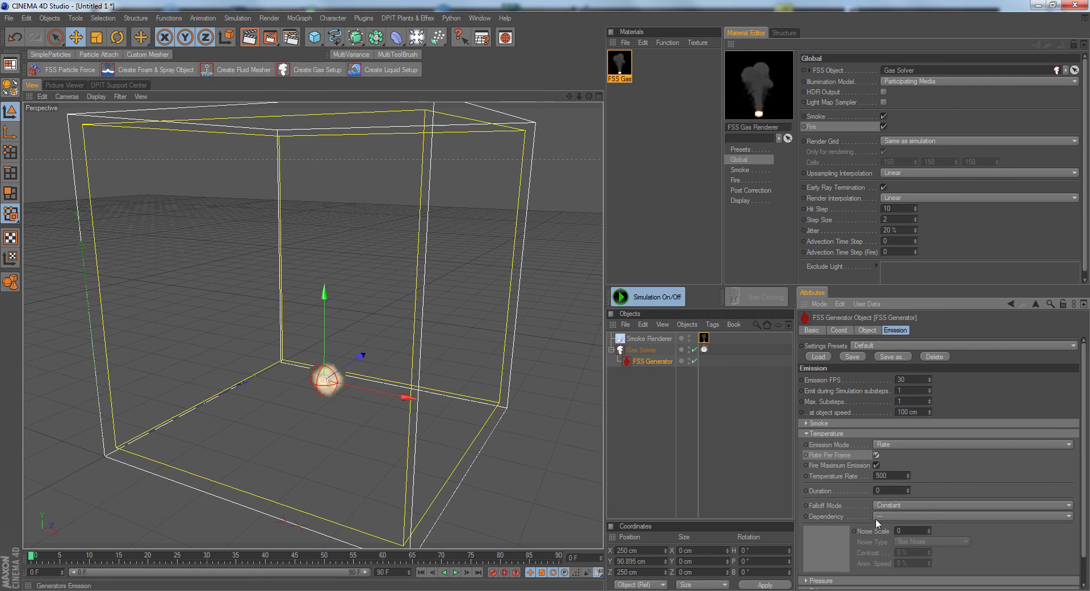
Step: Play the fire simulation to watch flames feed a smoke column, then rewind to frame 0
click(455, 572)
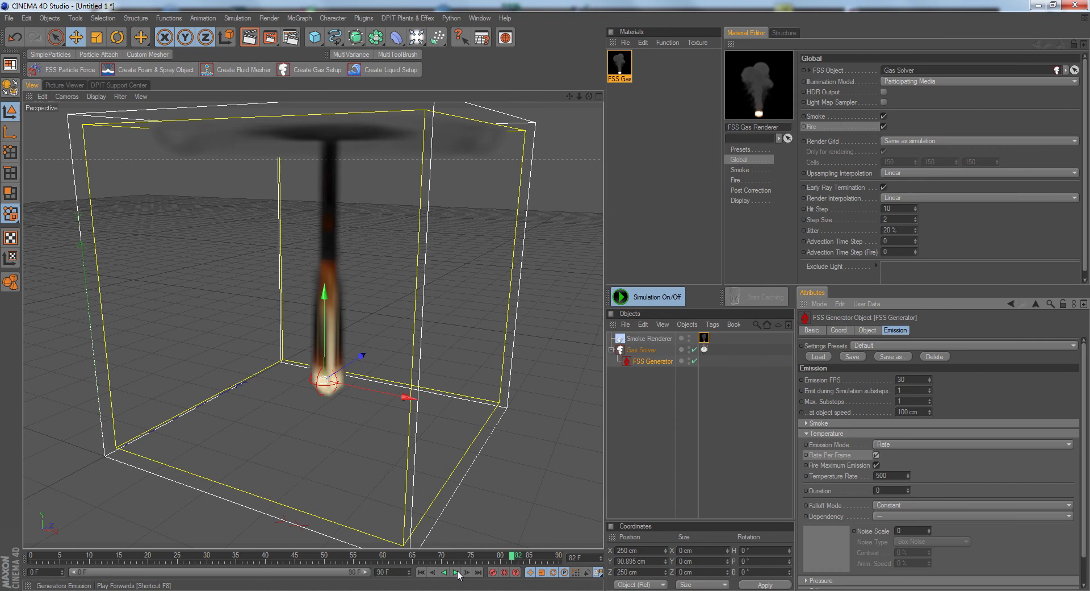
click(420, 572)
Step: Raise the generator to Y 107.202 cm and set Temperature Rate to 2000
drag(328, 330, 327, 321)
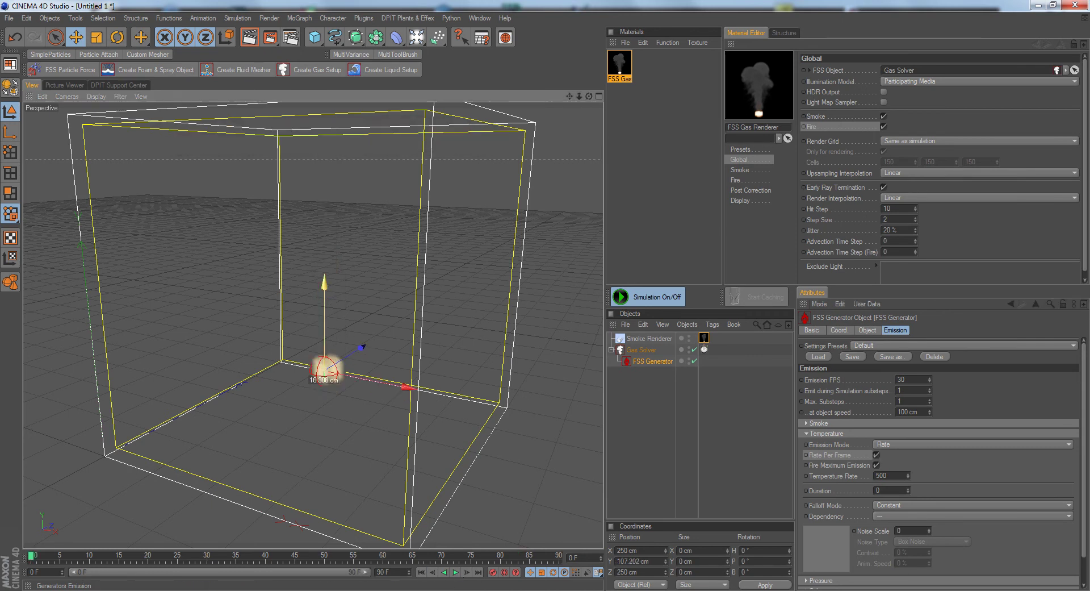
click(892, 475)
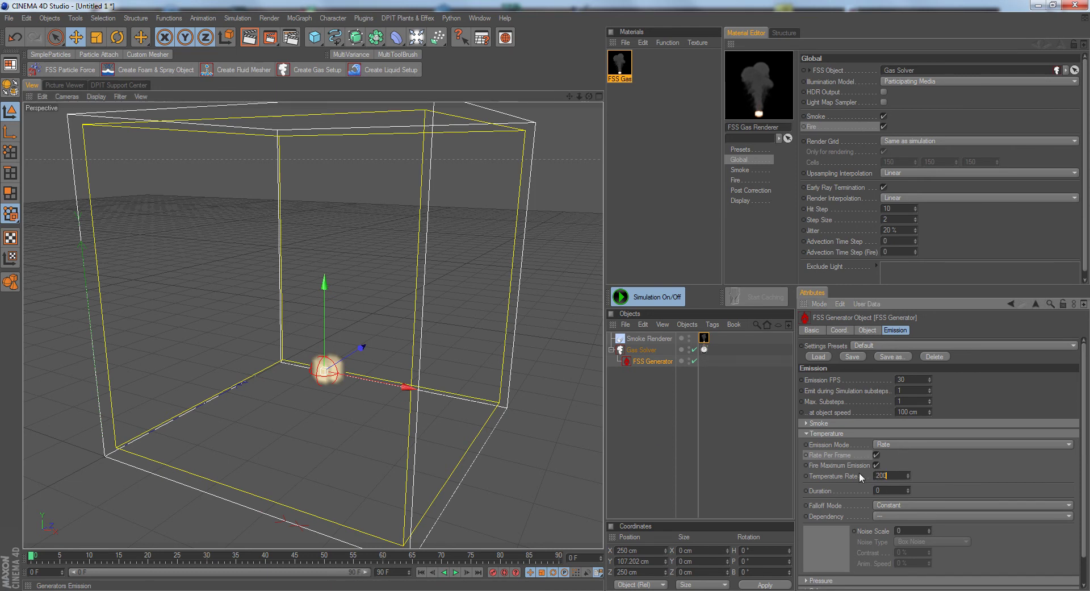
text(2000)
key(Return)
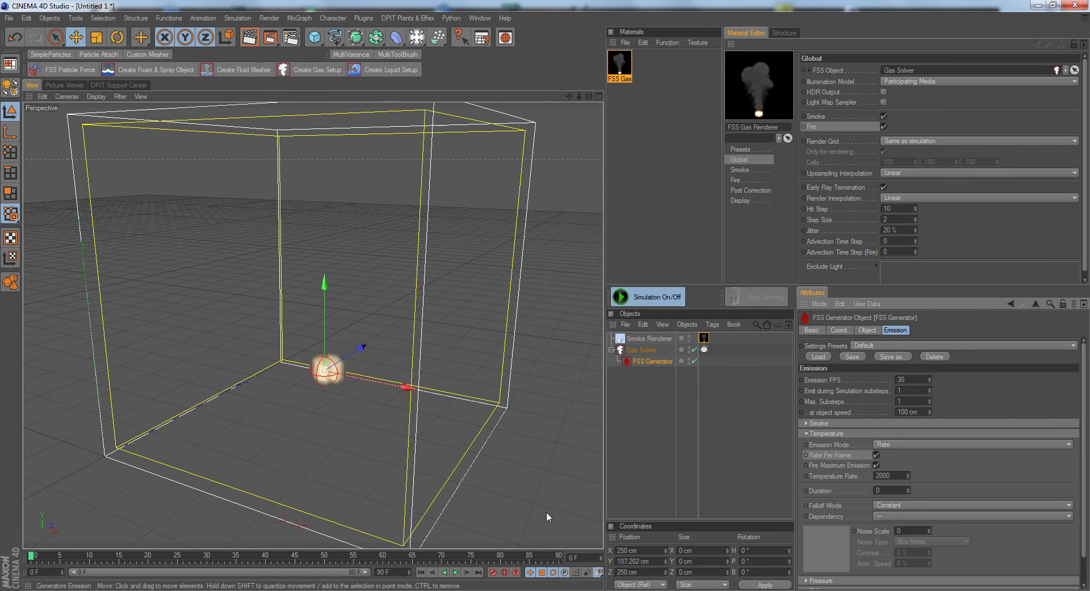
Step: Give the temperature emission Fire noise with scale 50 and 100 % animation speed
click(919, 530)
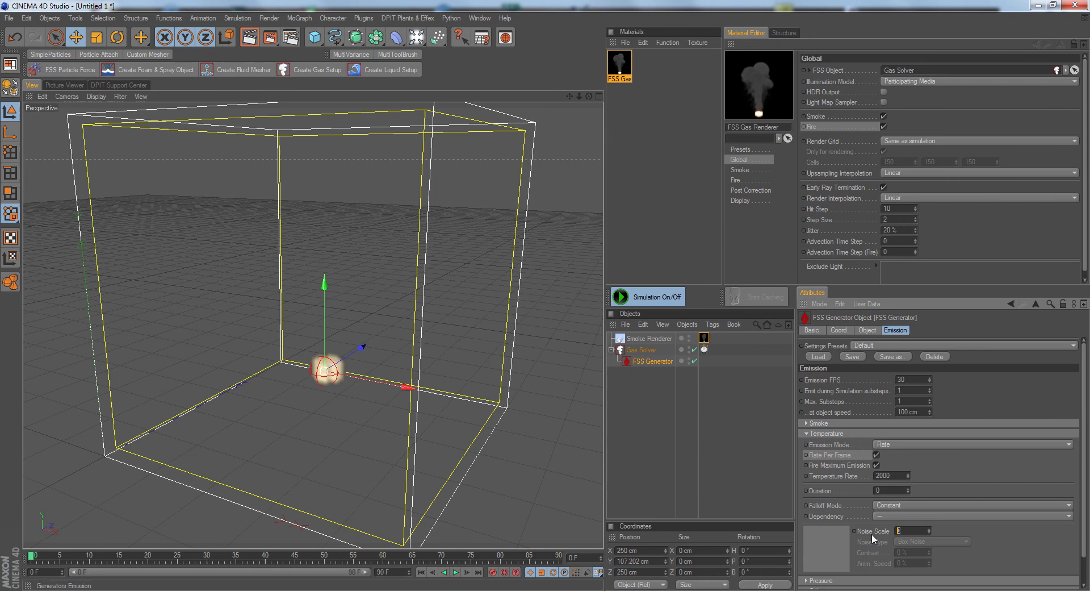
text(50)
key(Return)
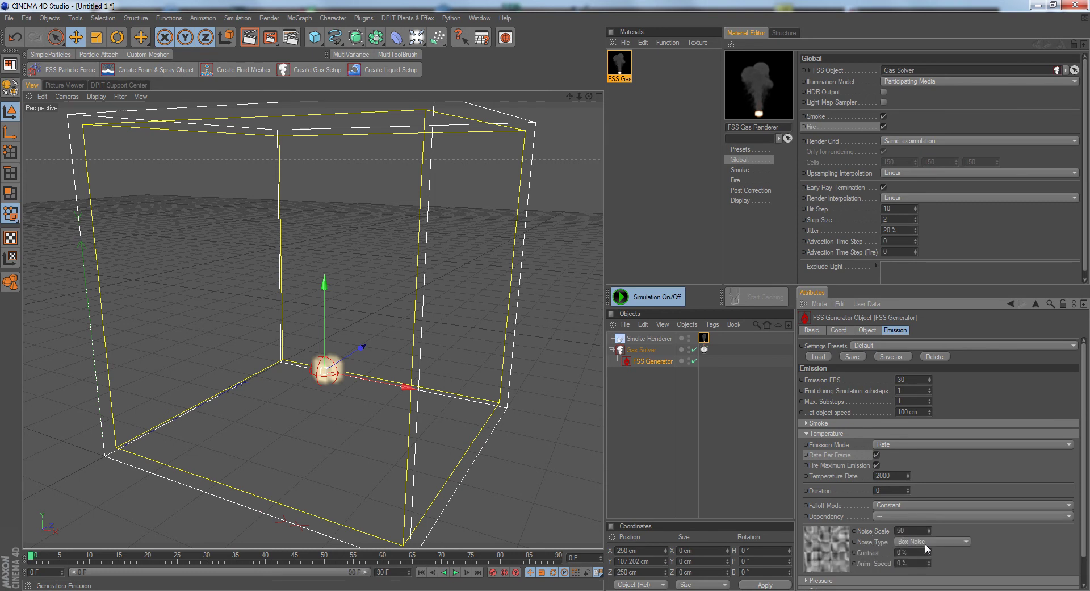
click(925, 543)
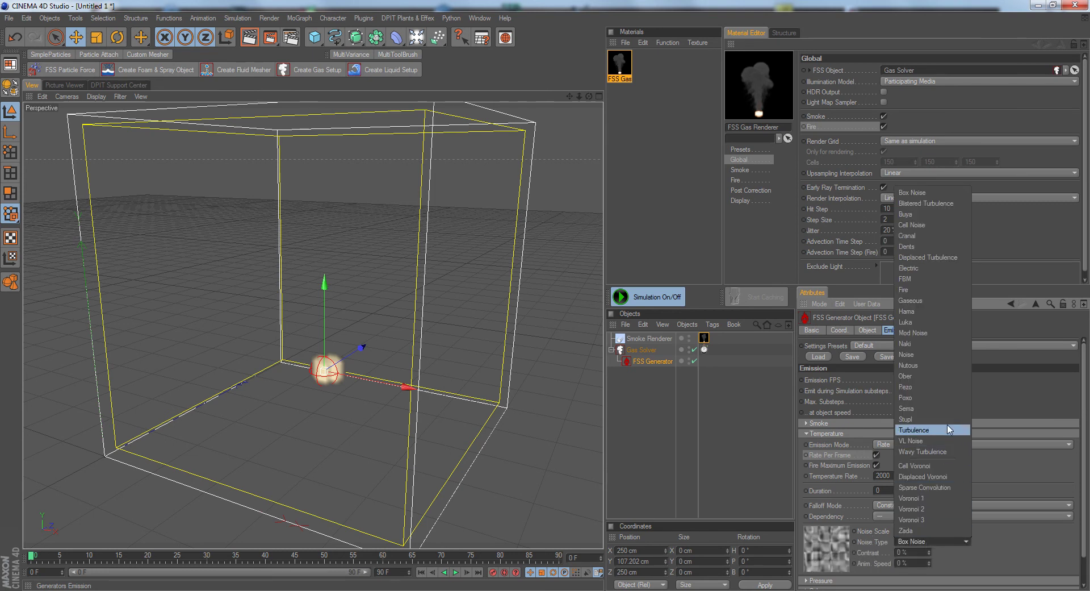
click(937, 290)
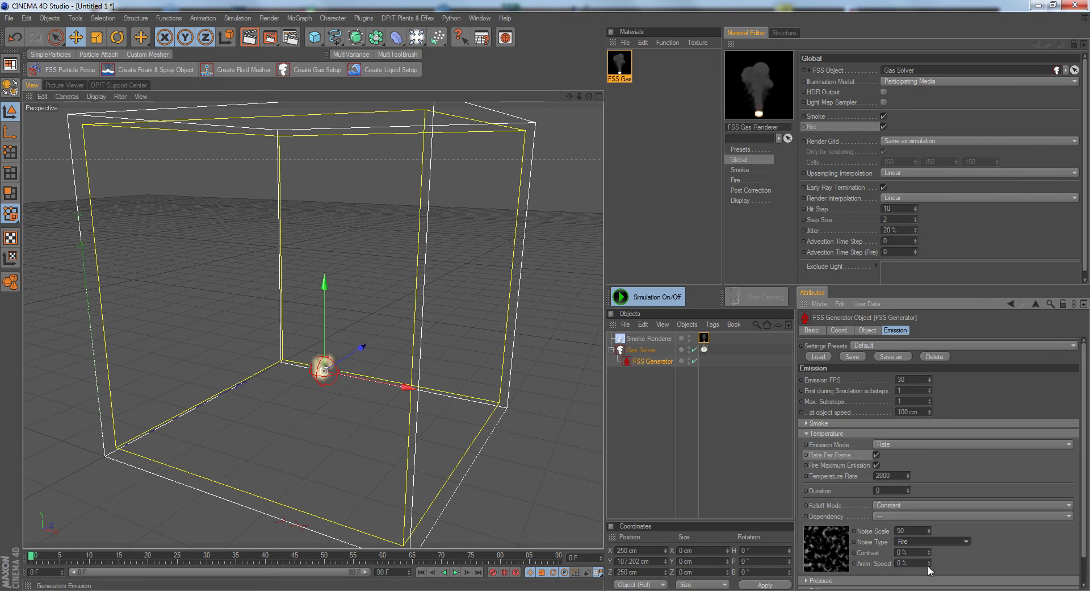
click(902, 563)
text(100)
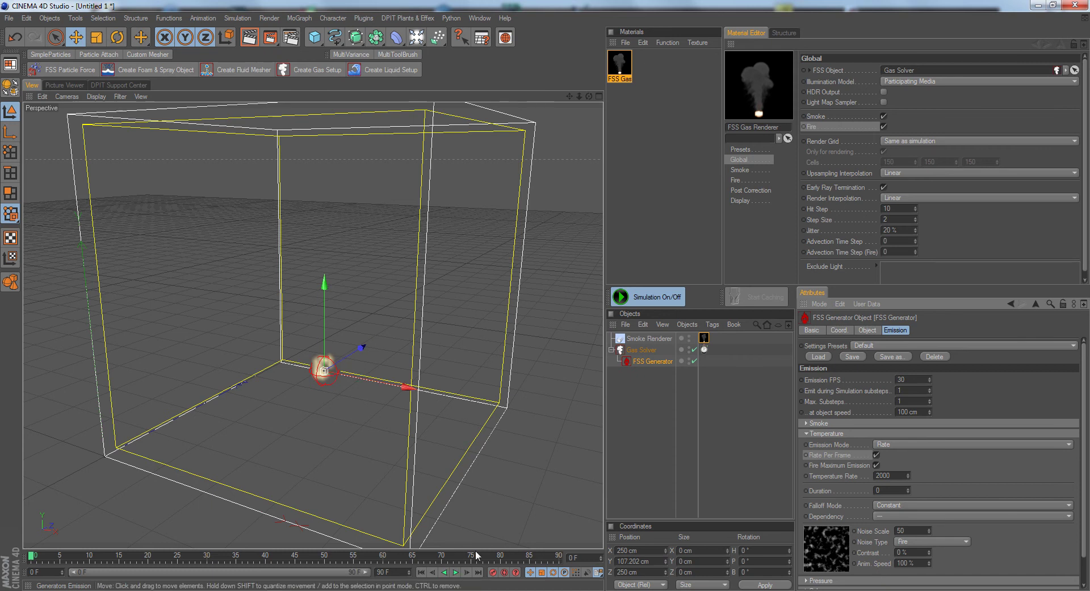
Step: Play the simulation, set the emitter radius to 44 cm and extend animation and preview to 243 frames
click(455, 572)
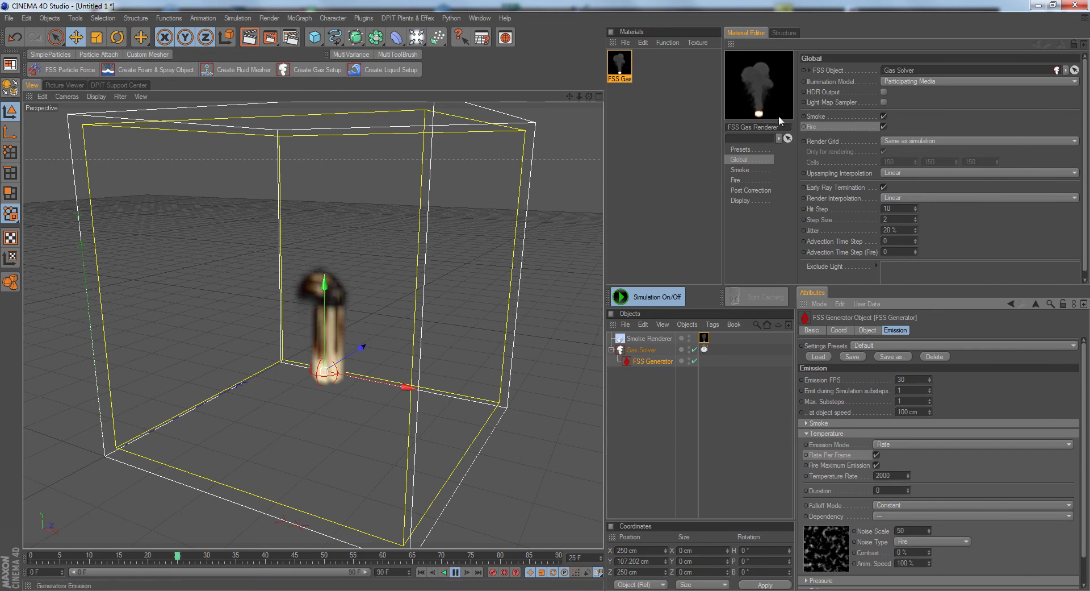
click(650, 361)
click(867, 330)
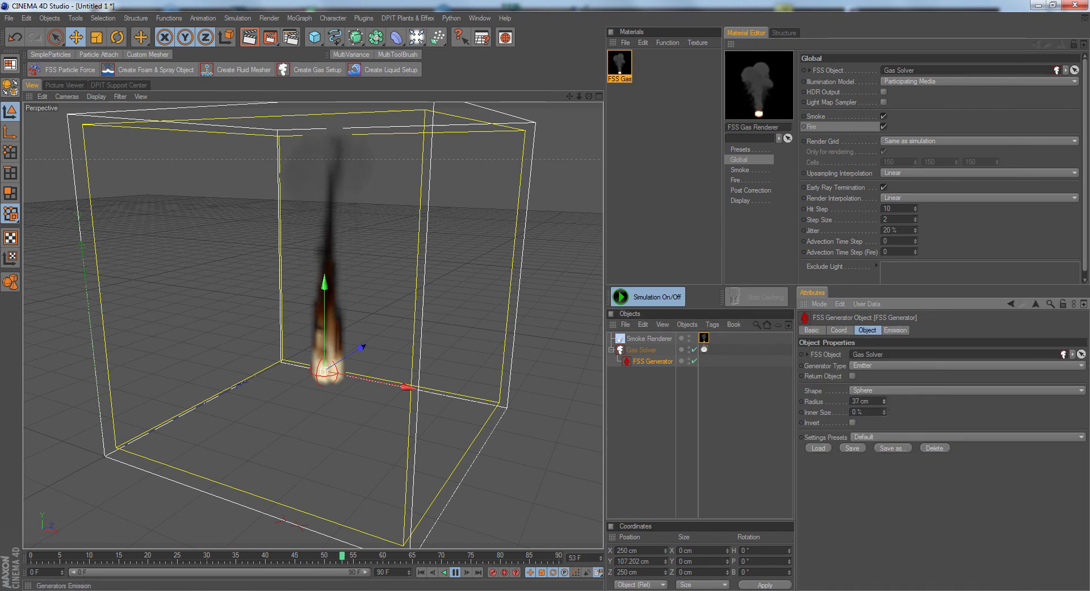
drag(884, 399, 886, 393)
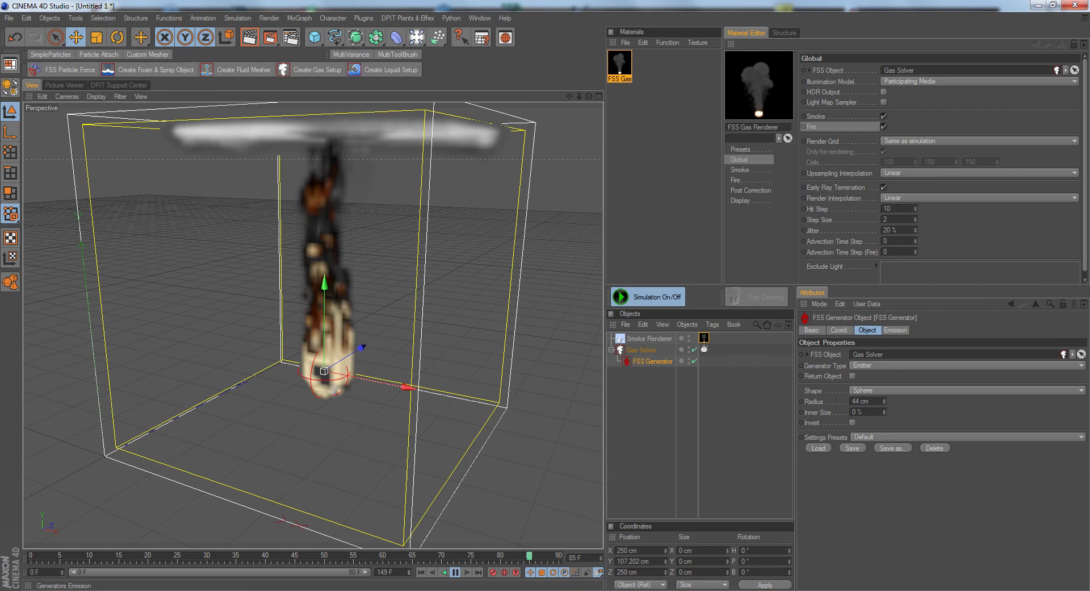
drag(408, 571, 410, 576)
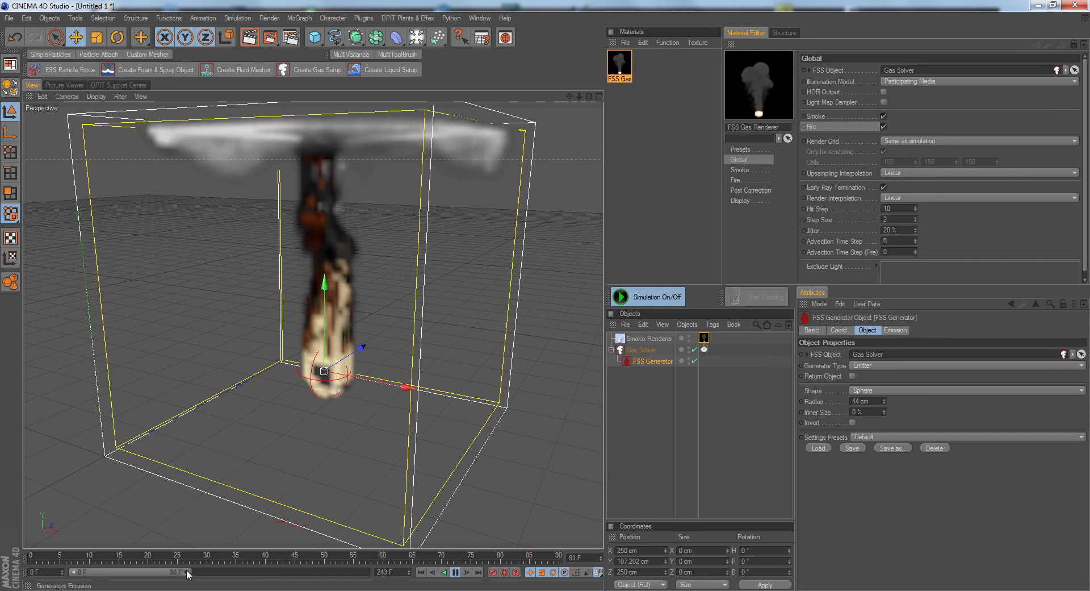
drag(189, 572, 372, 588)
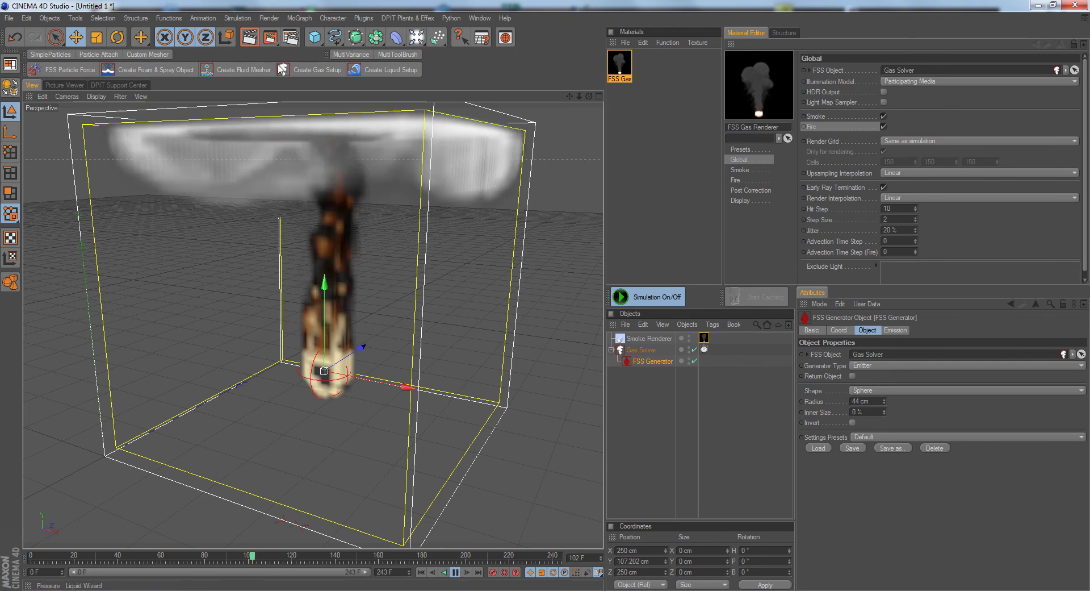
Step: Expand the generator's Smoke emission settings and pause the simulation at frame 137
click(896, 330)
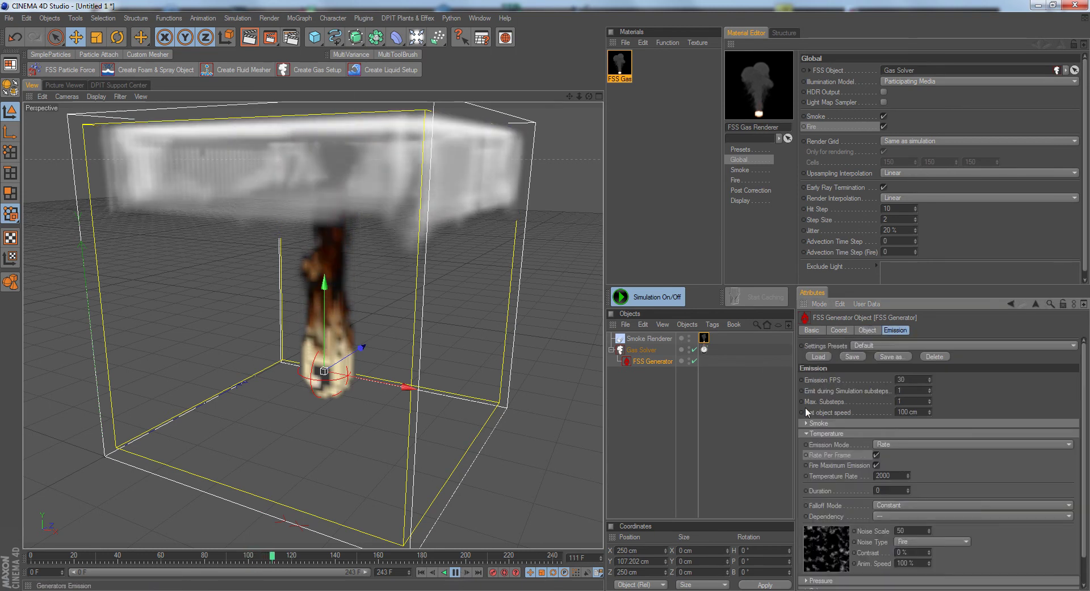
click(807, 423)
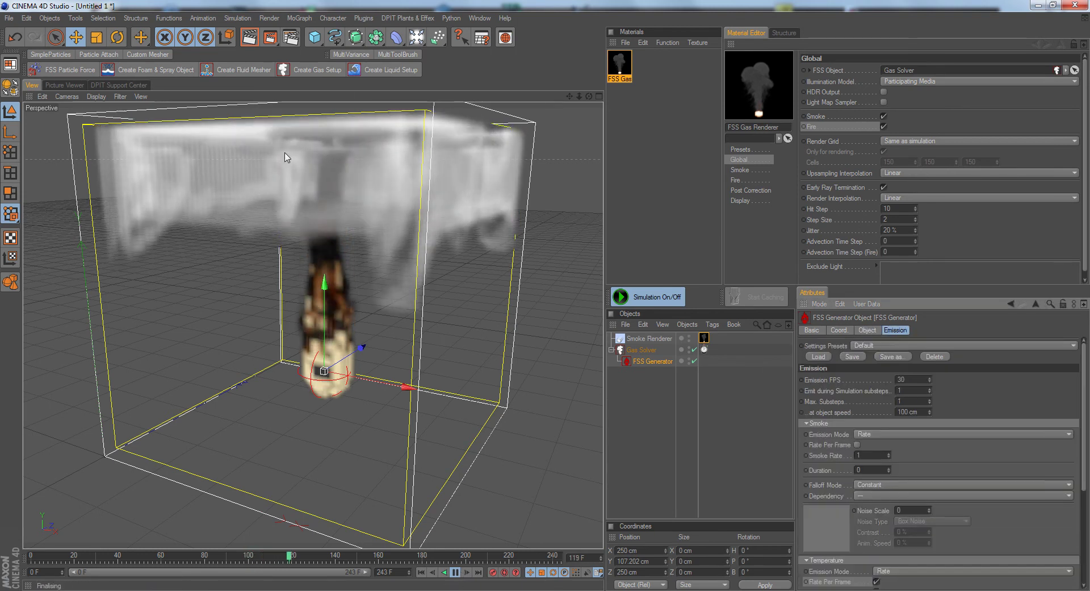
click(456, 572)
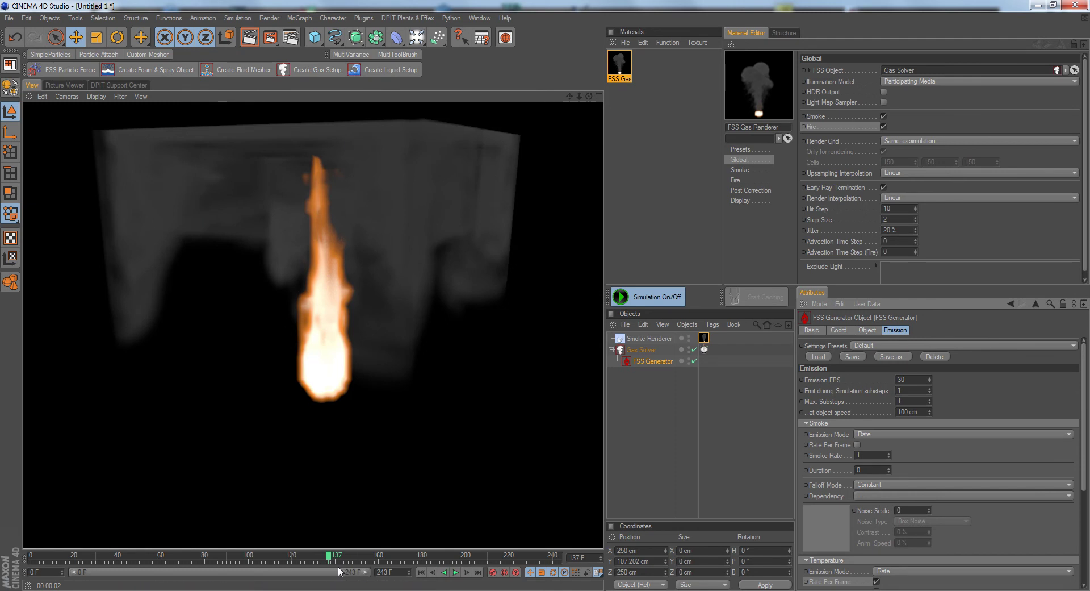
click(745, 182)
Step: Set the gas material's fire Advection Time Step to 1/30 (0.033) and render the view
click(747, 159)
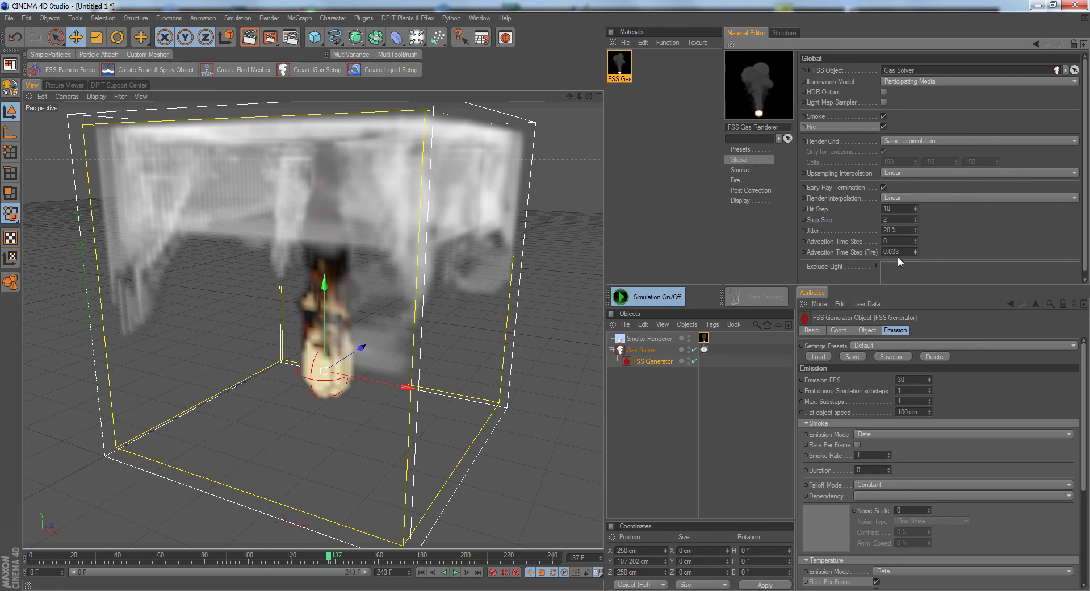
drag(904, 251, 852, 256)
text(1/30)
key(Return)
click(250, 37)
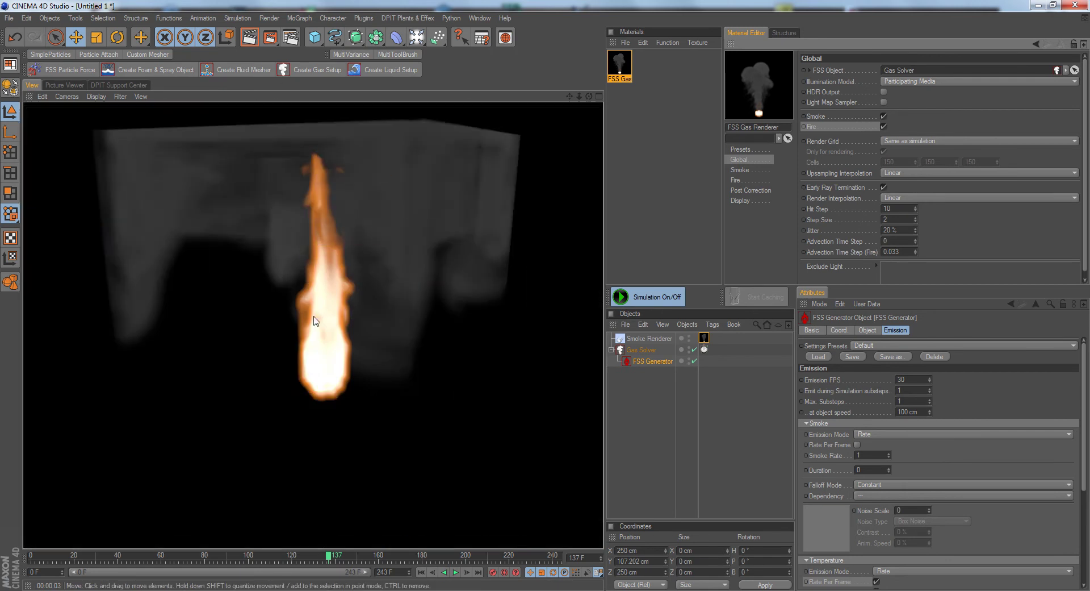
Step: Change the fire Advection Time Step to 0, then to 0.1
double_click(904, 251)
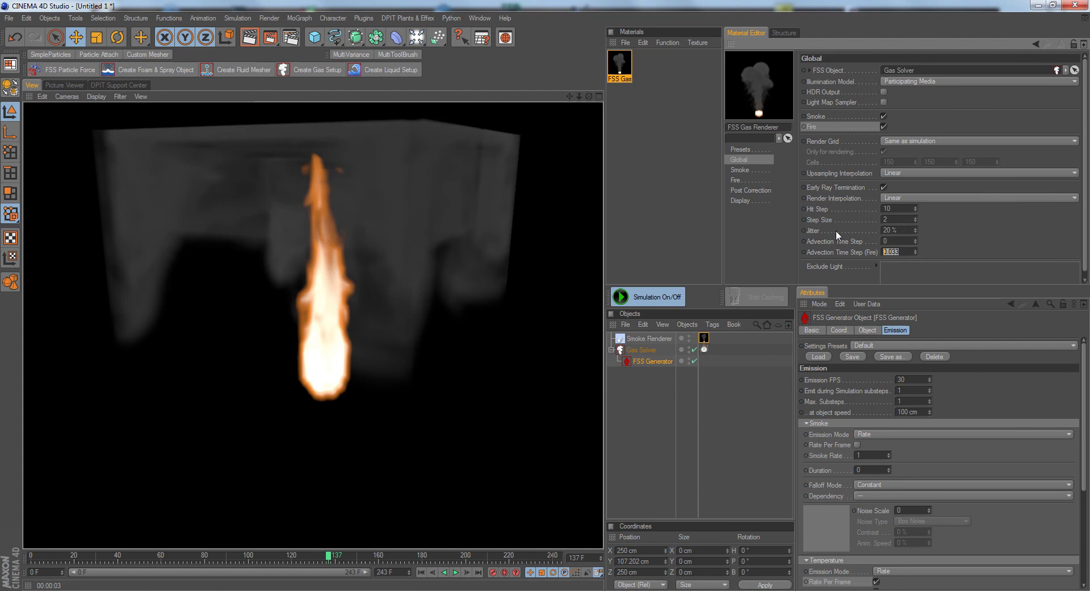
text(0)
key(Return)
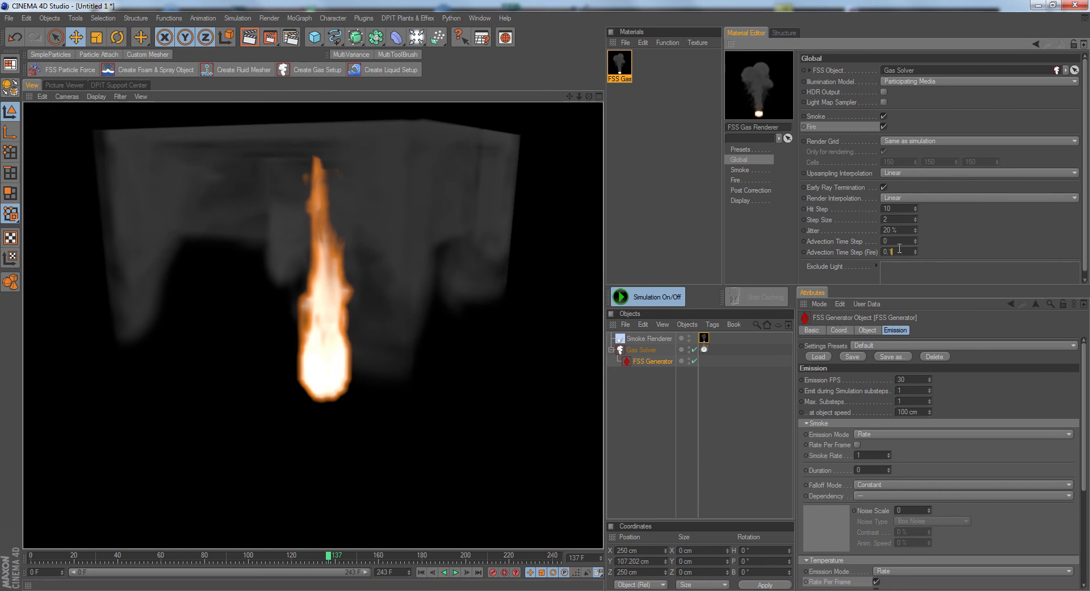
key(Return)
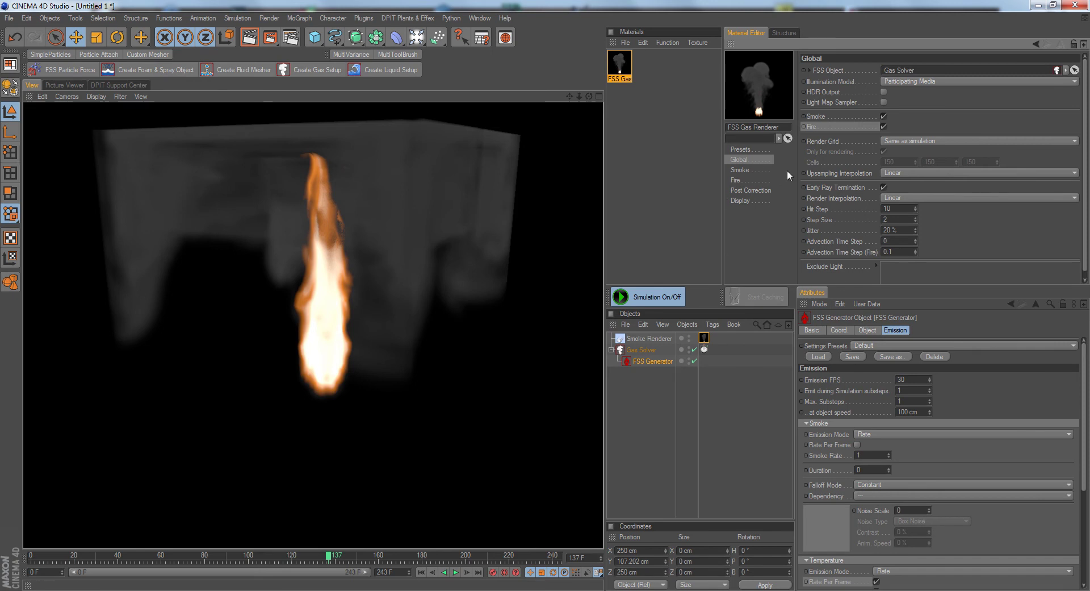
Step: Keep the fire Color dependency on Local Density in the Fire settings
click(749, 180)
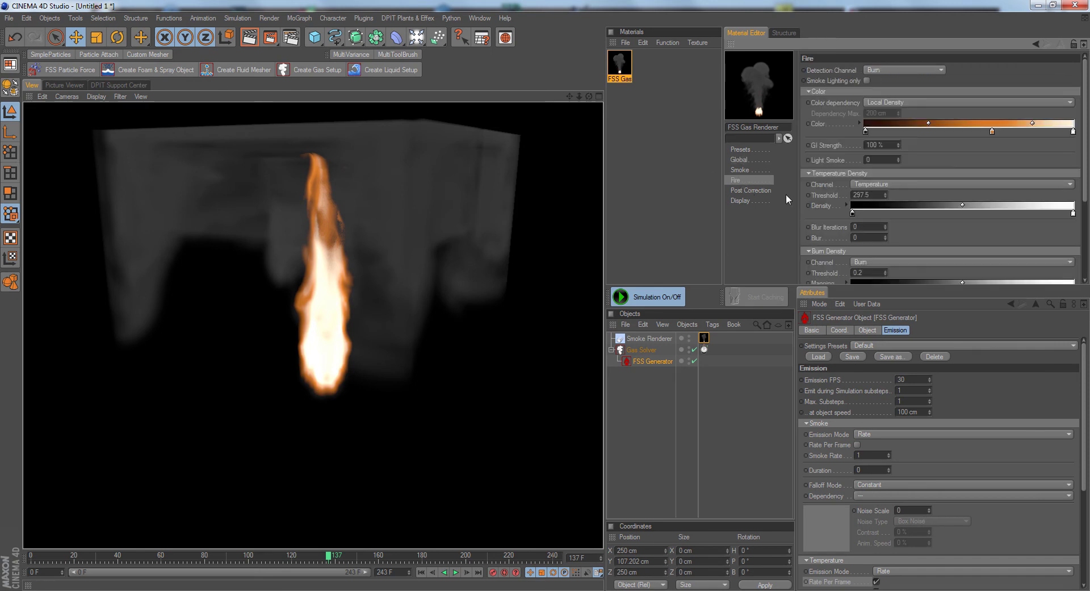
click(903, 103)
click(869, 107)
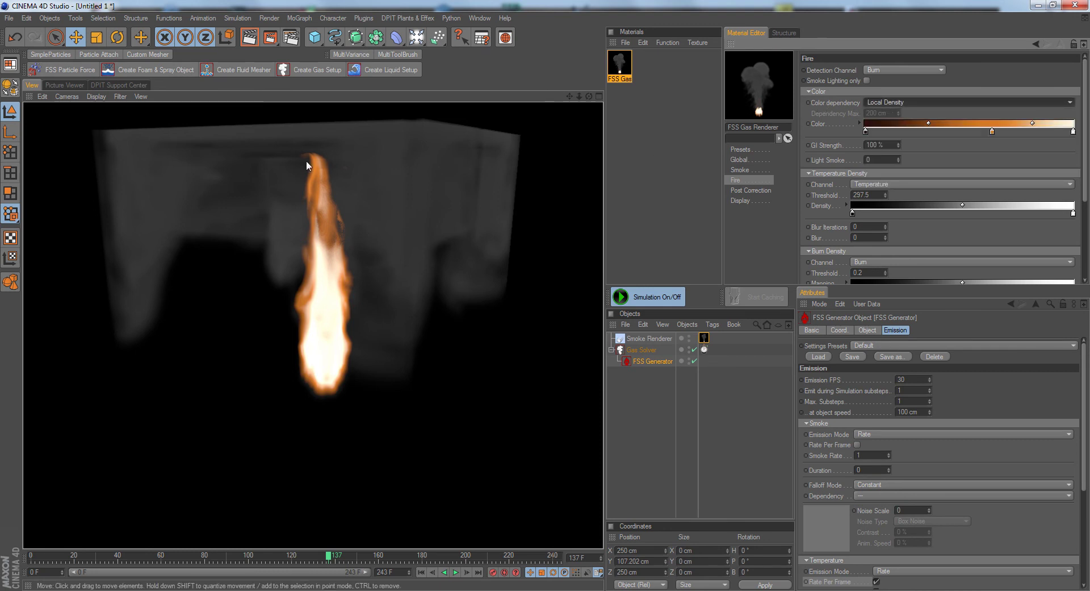
Step: Make the Color gradient's middle stop a brighter, more saturated 40° orange and render the view
double_click(992, 132)
click(979, 91)
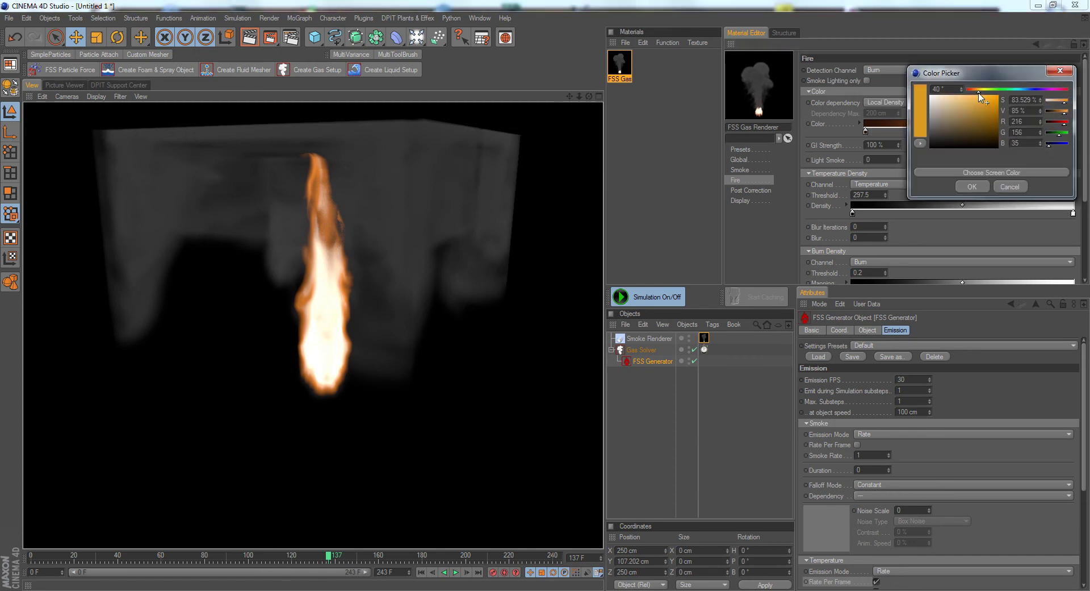
click(994, 97)
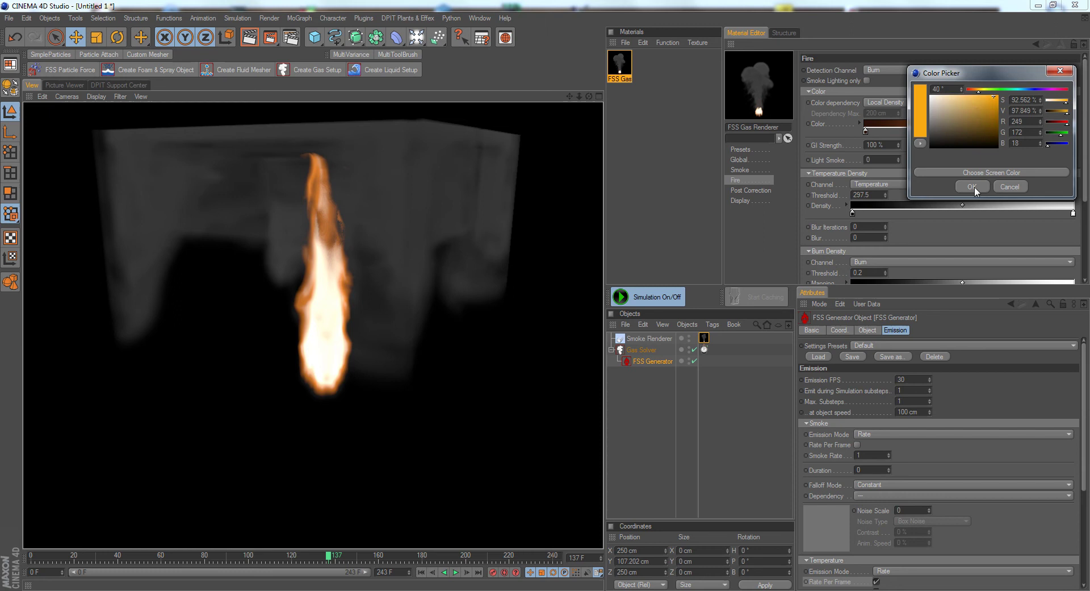
click(974, 189)
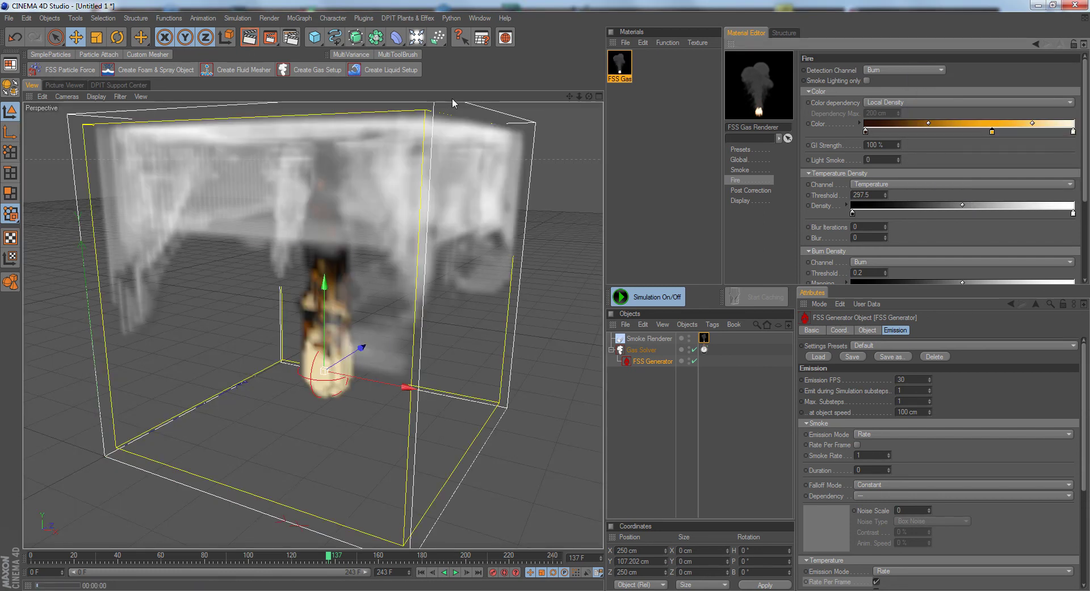
key(ctrl+r)
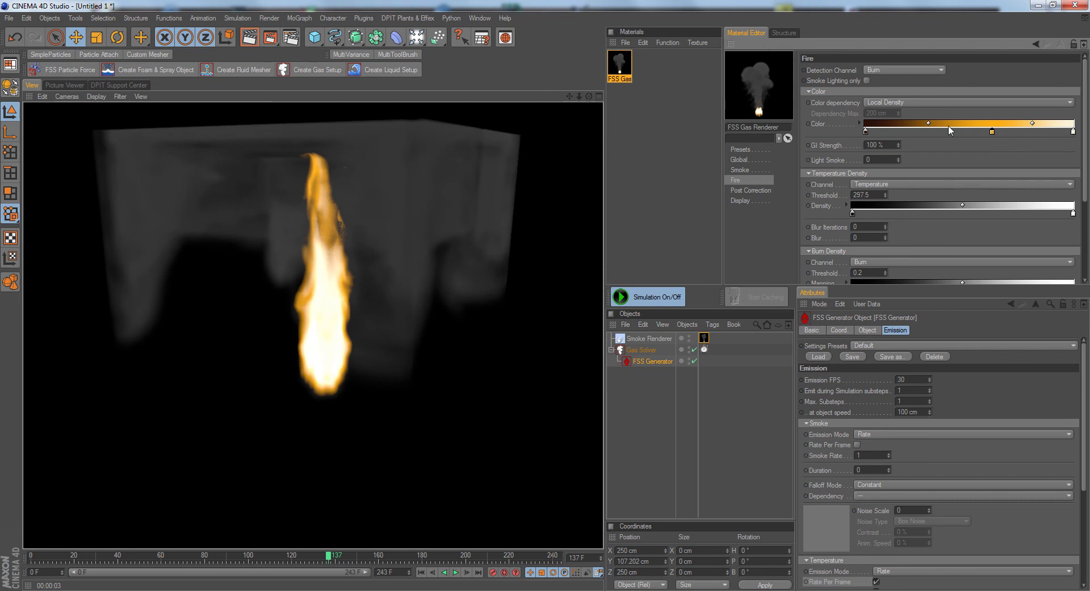
click(905, 101)
Step: Switch fire Color dependency to Physical, render, and set Tone Mapping Type to NTSC
click(905, 113)
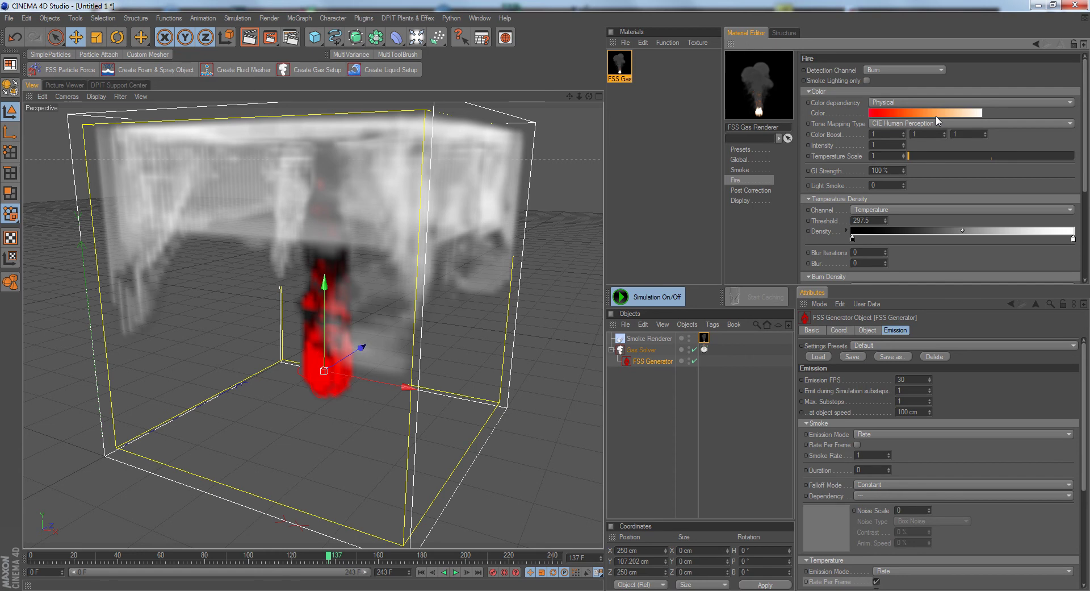
click(252, 44)
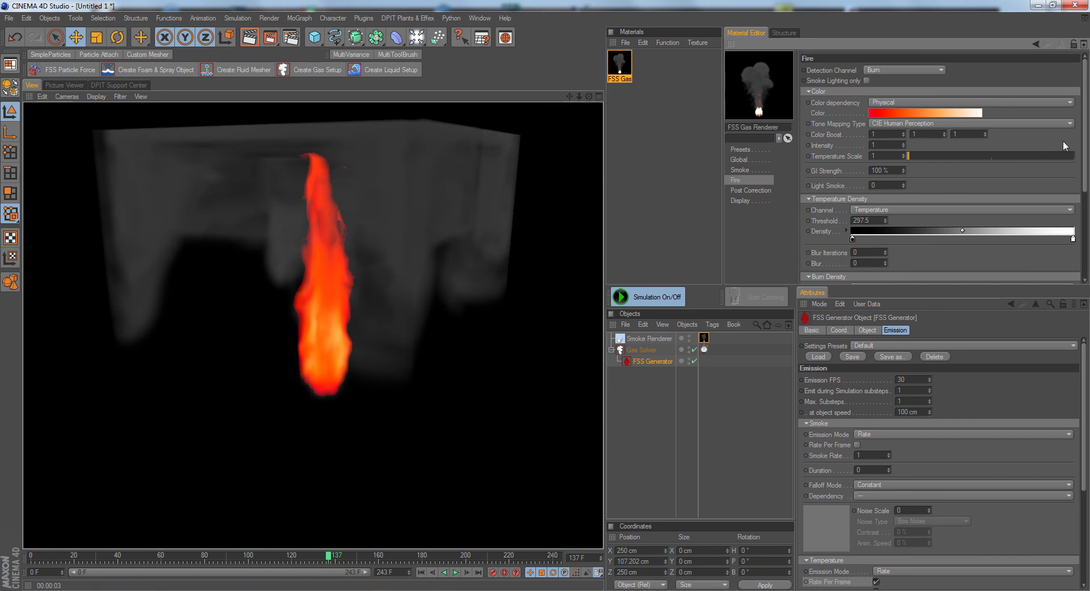
click(885, 124)
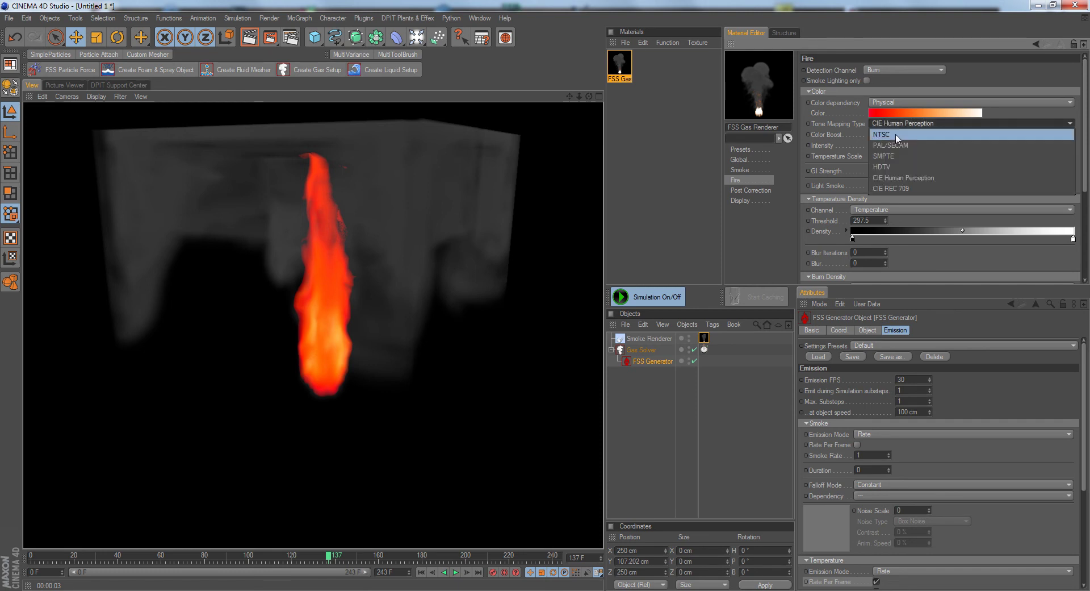
click(897, 136)
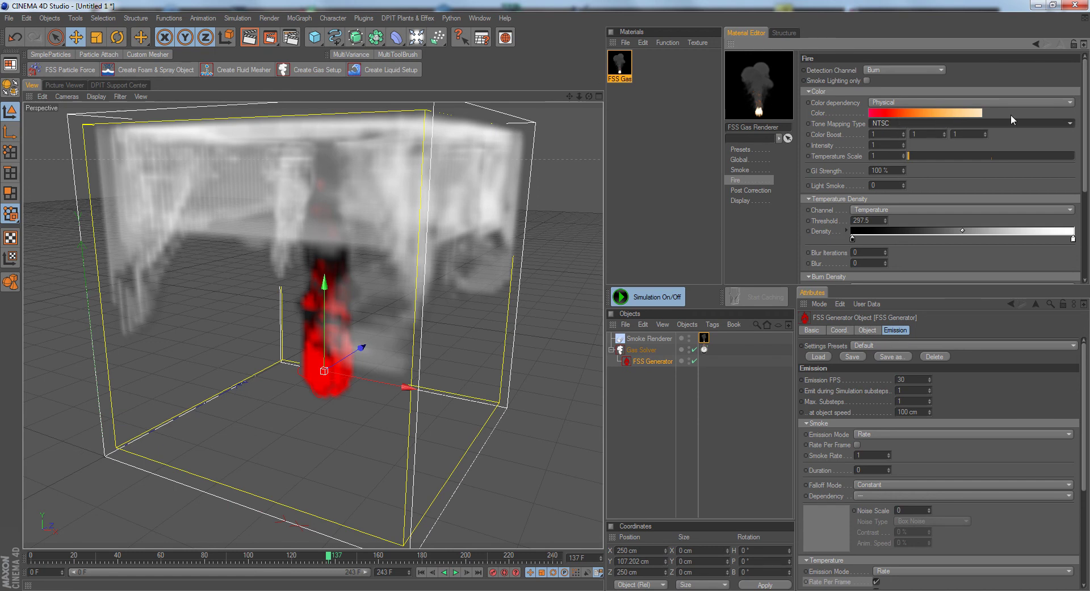
Step: Shift the Temperature Density gradient's midpoint left, rendering before and after to compare the flame
click(249, 37)
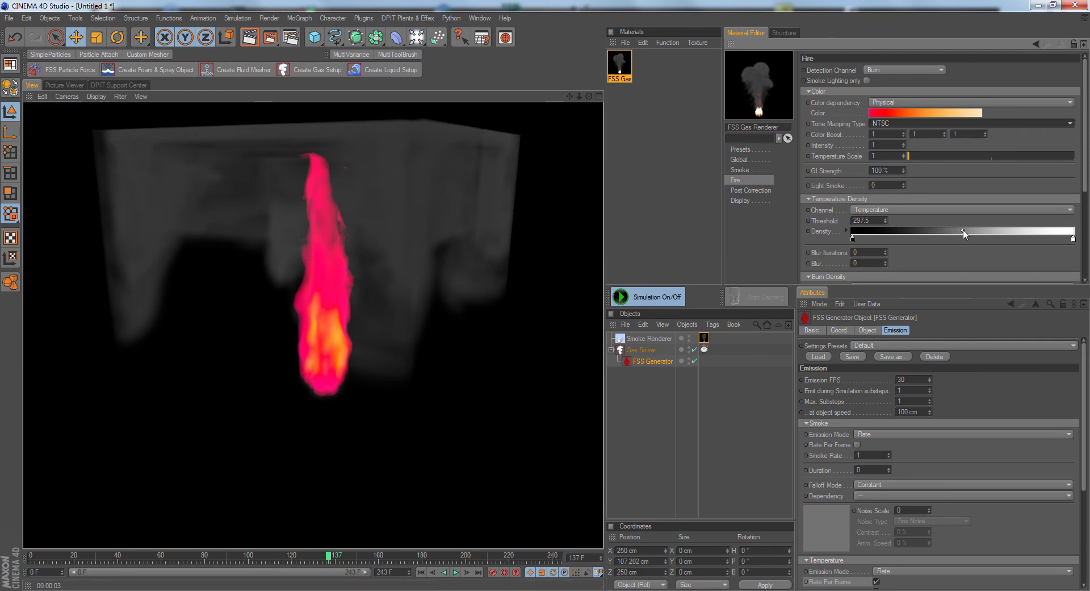
drag(963, 231, 900, 231)
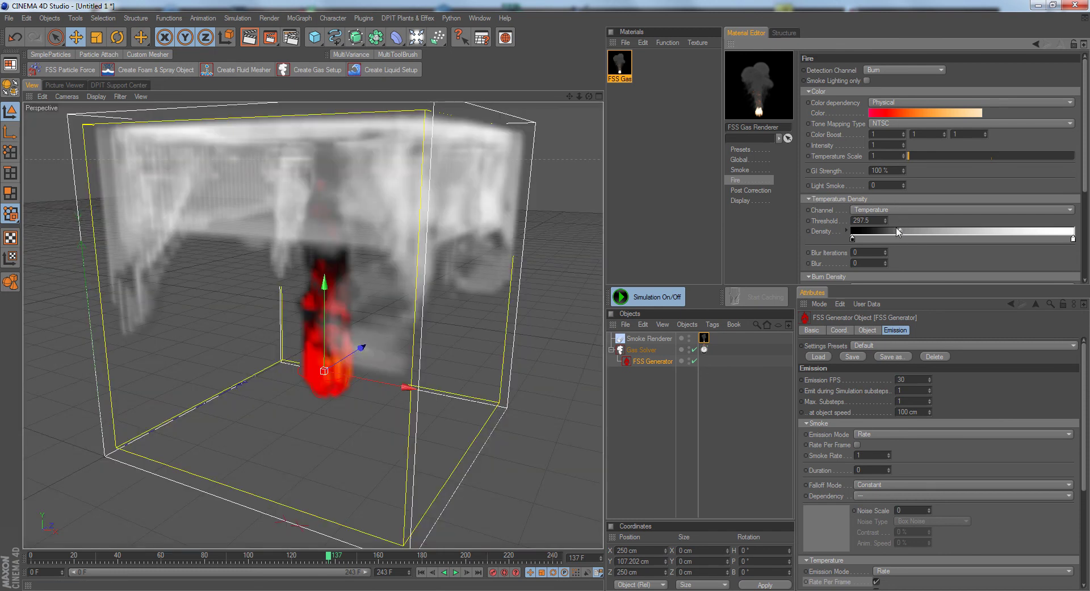
click(248, 38)
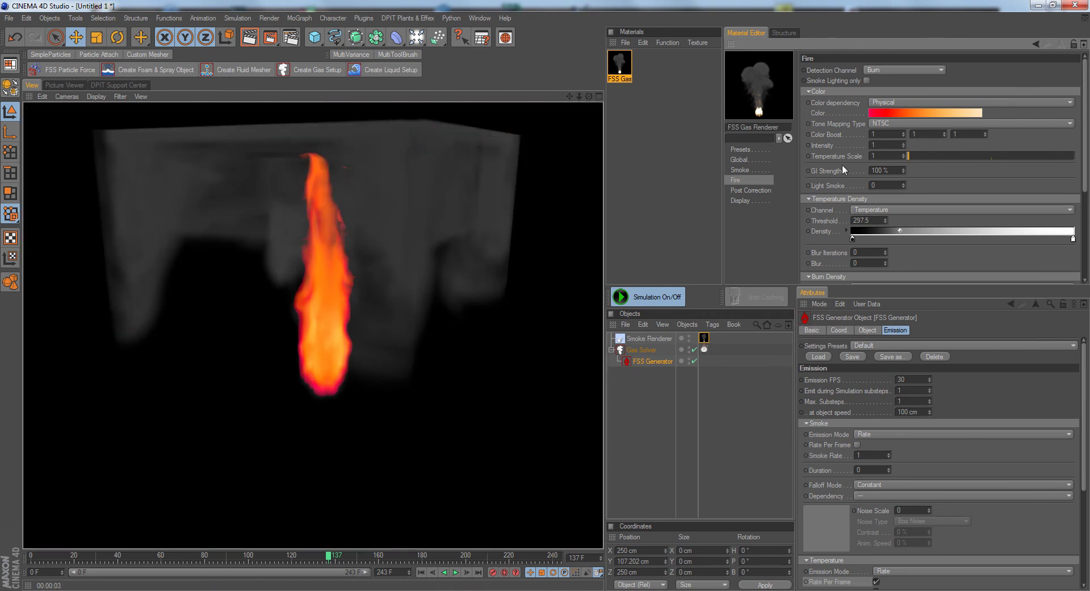
Step: Raise the fire Temperature Scale from 1 to 1.3
click(903, 154)
drag(903, 156, 905, 162)
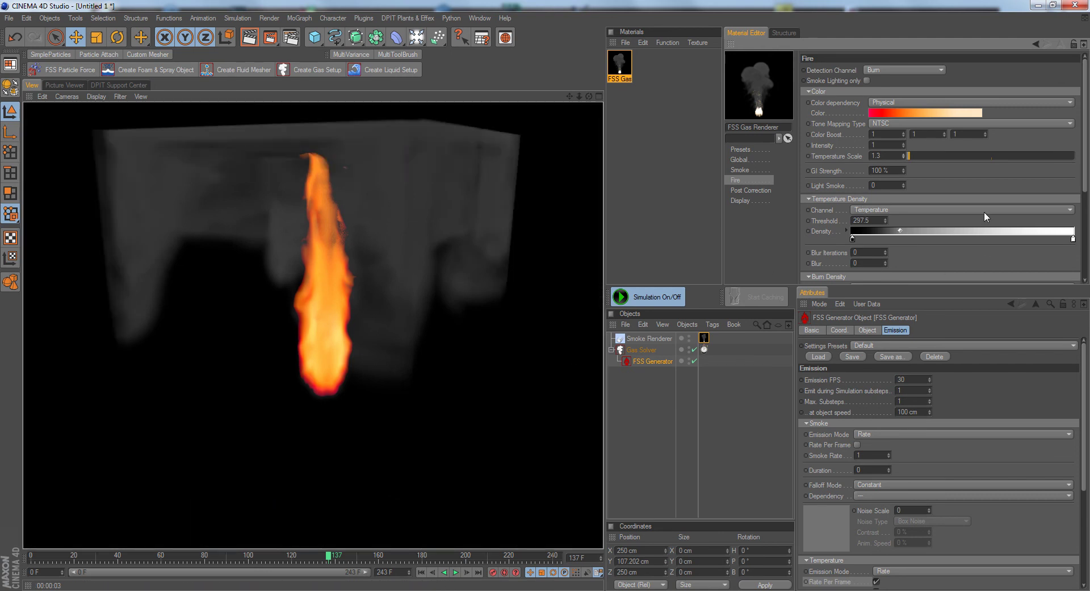
drag(1086, 164, 1088, 233)
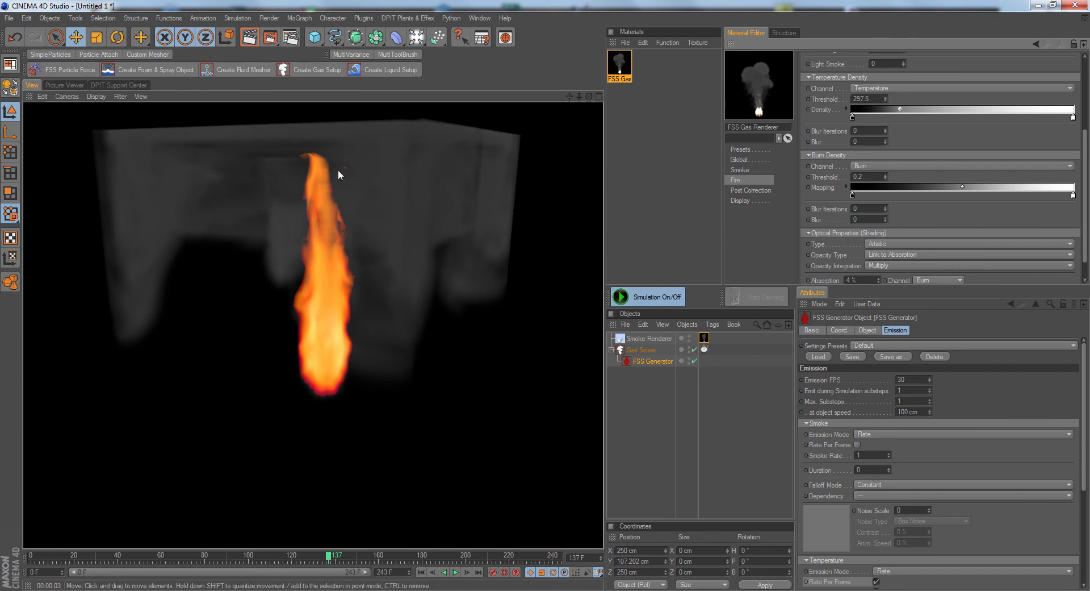
Step: Try Temperature as the Burn Density channel, then set it back to Burn
click(887, 162)
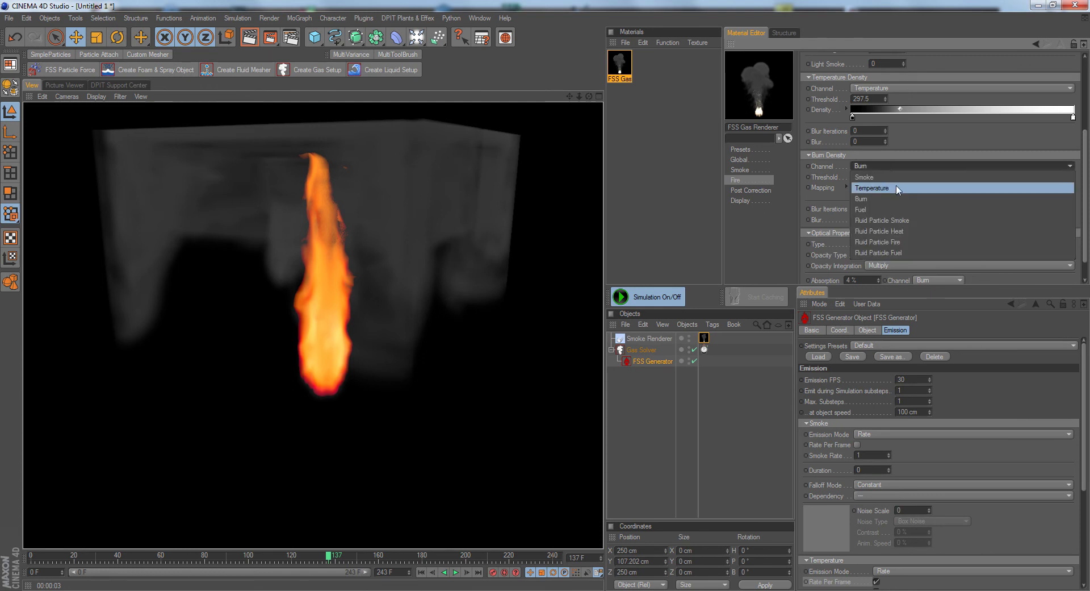
click(897, 188)
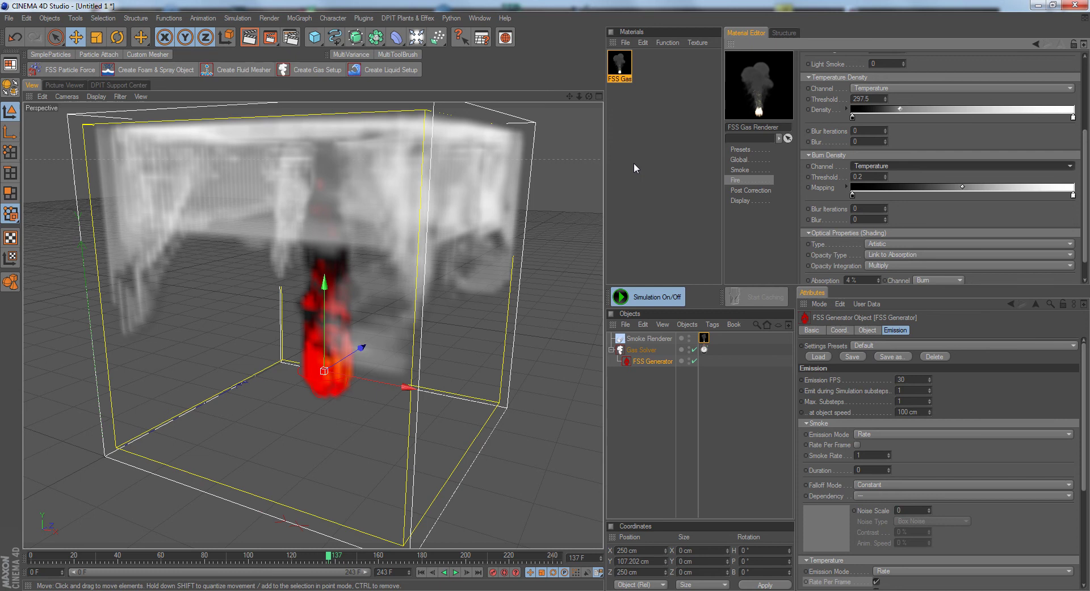
click(888, 163)
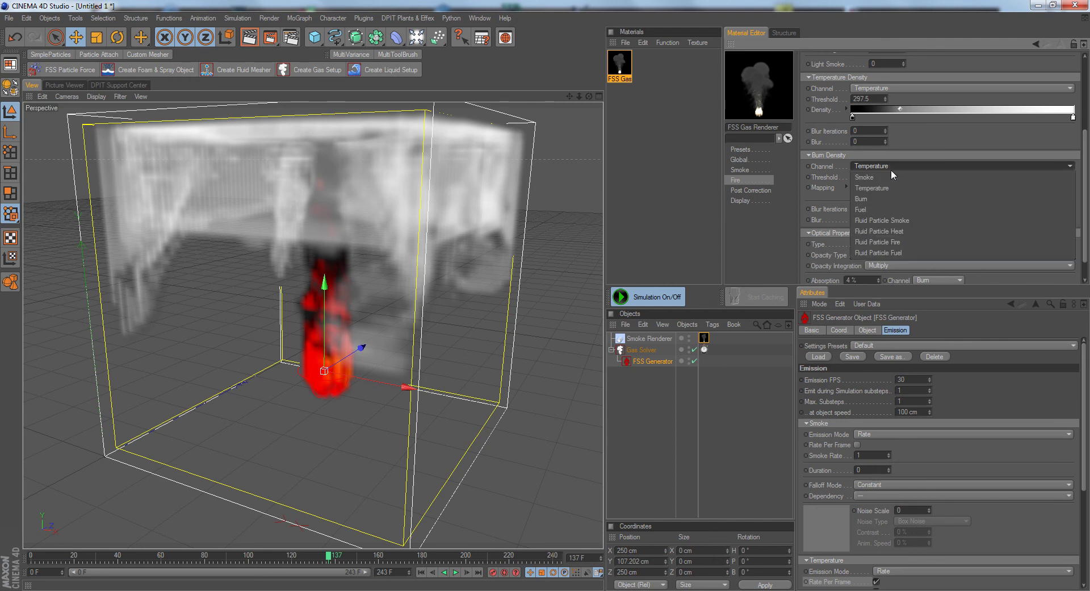
click(903, 200)
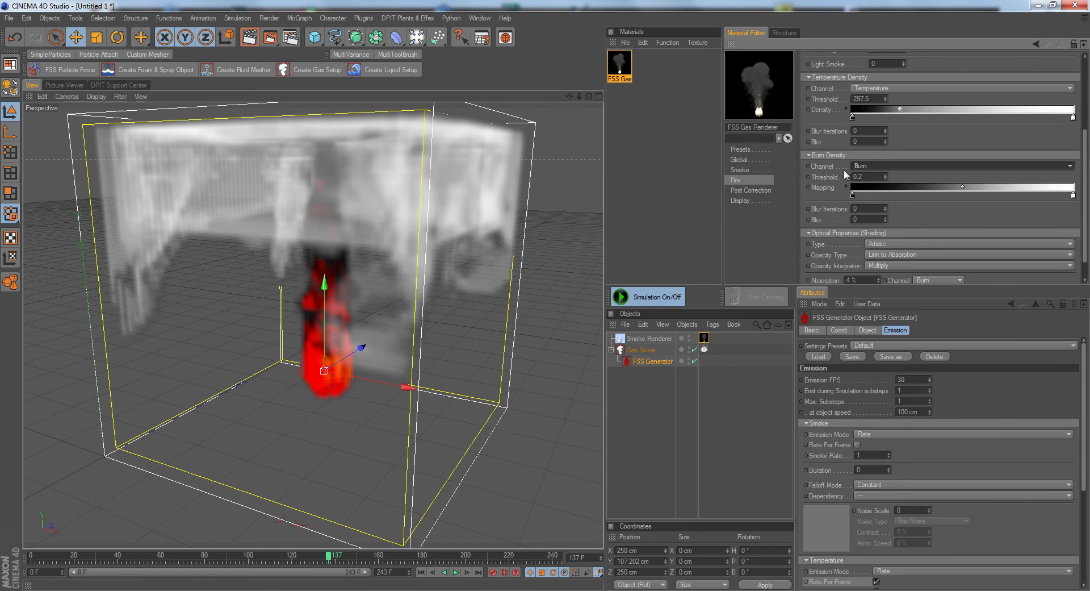
click(875, 162)
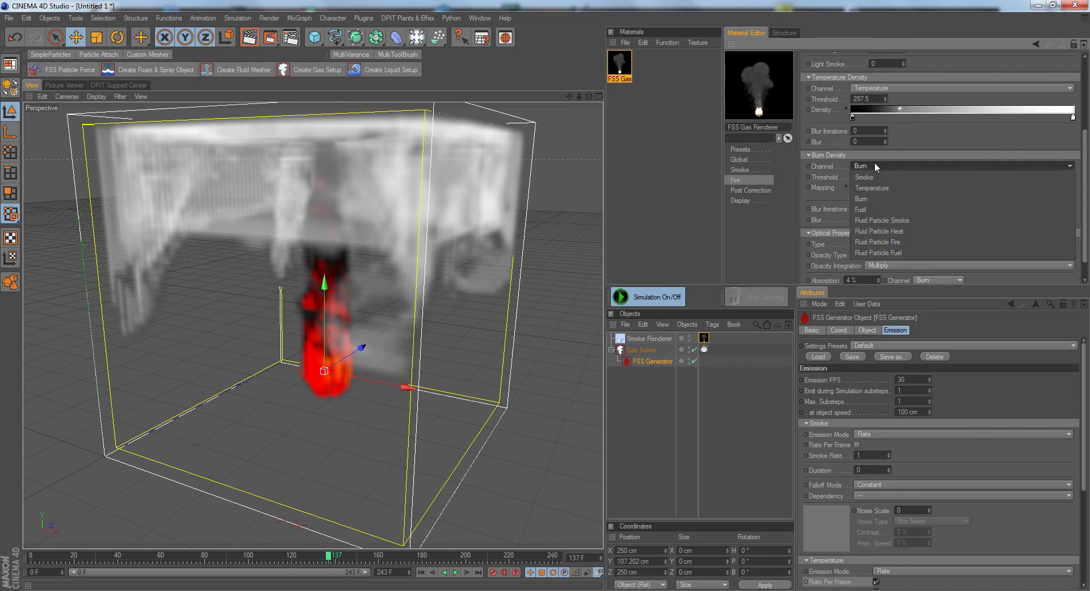
click(890, 188)
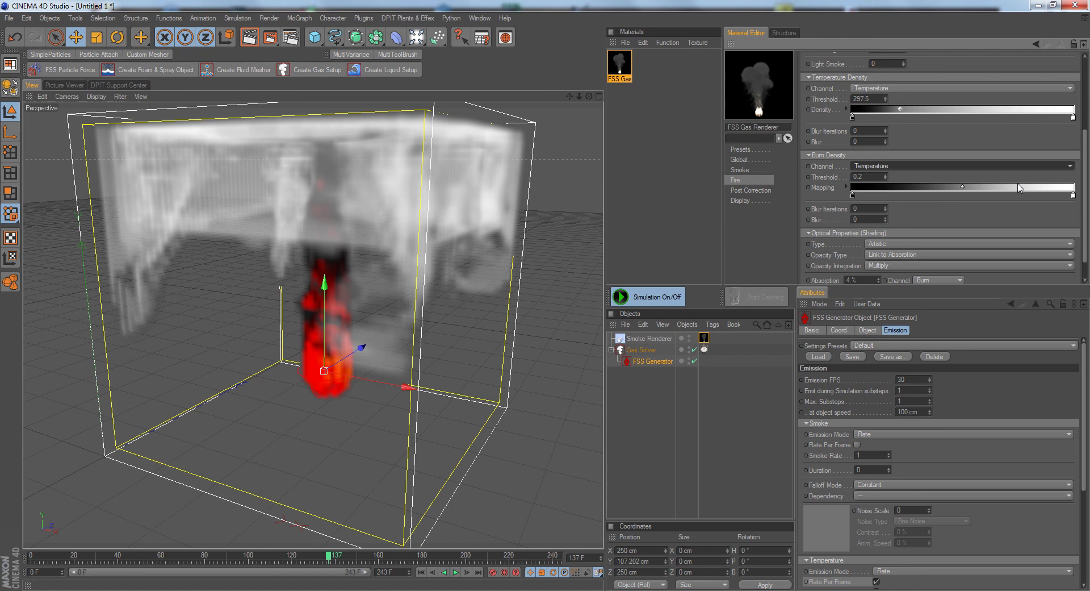
mouse_move(963, 189)
mouse_down()
mouse_move(869, 187)
mouse_move(1022, 187)
mouse_move(979, 188)
mouse_up()
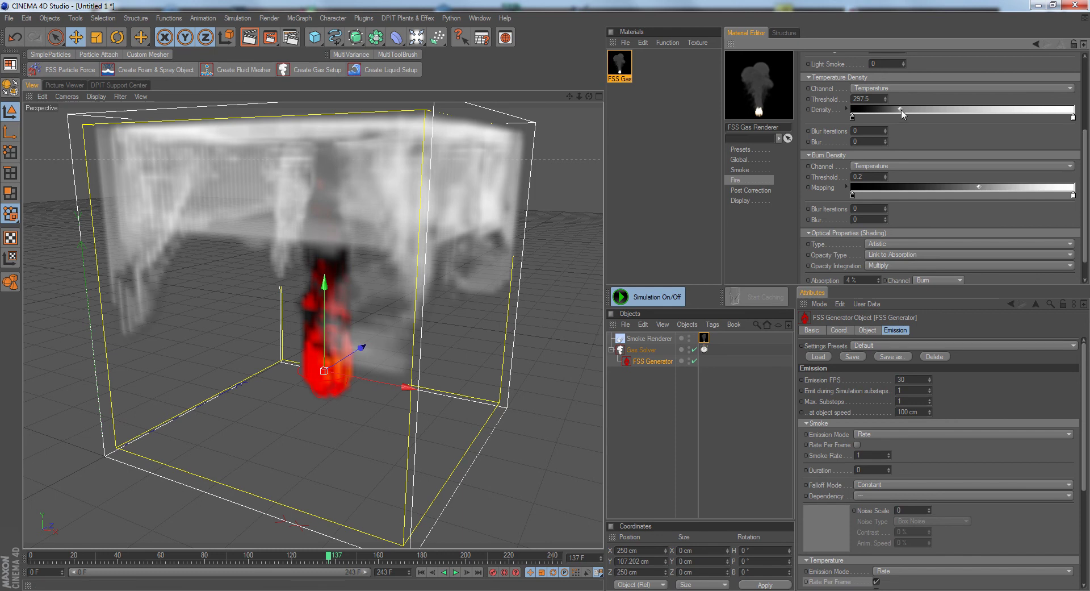
drag(900, 109, 923, 115)
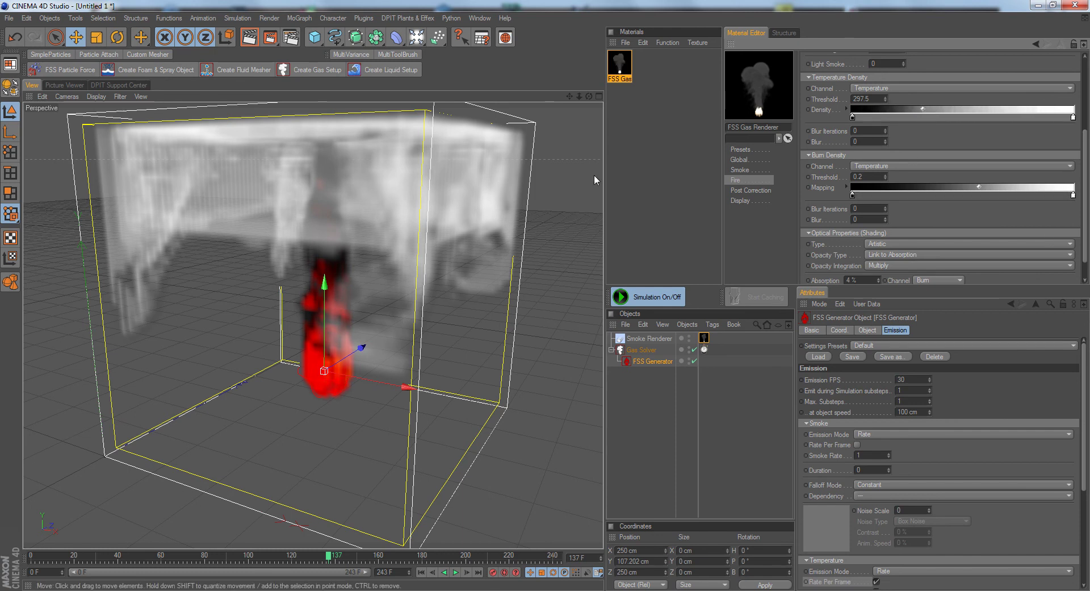
drag(979, 188, 936, 188)
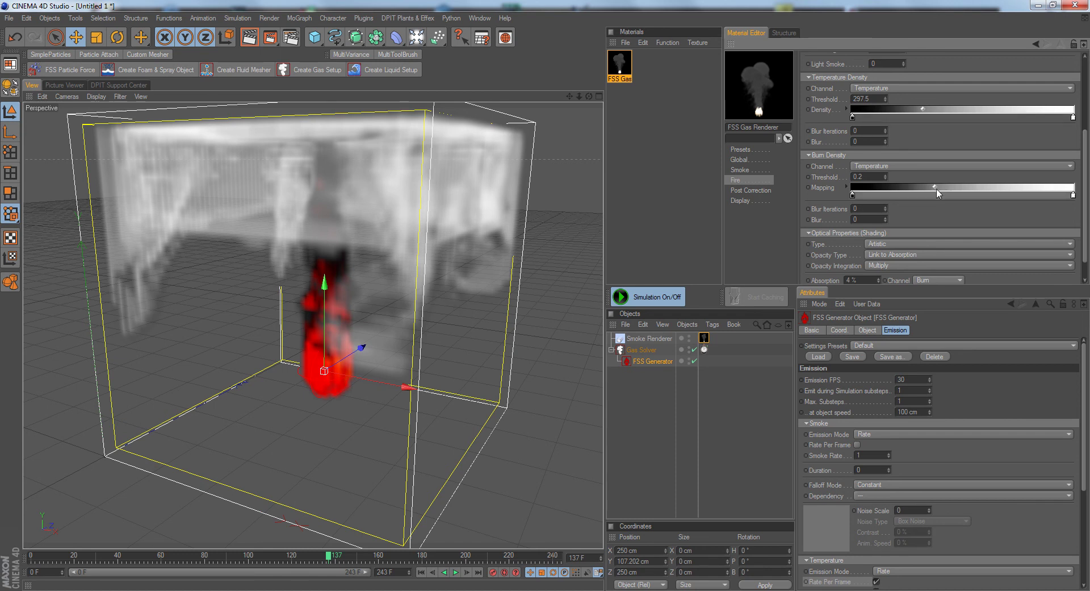
click(248, 38)
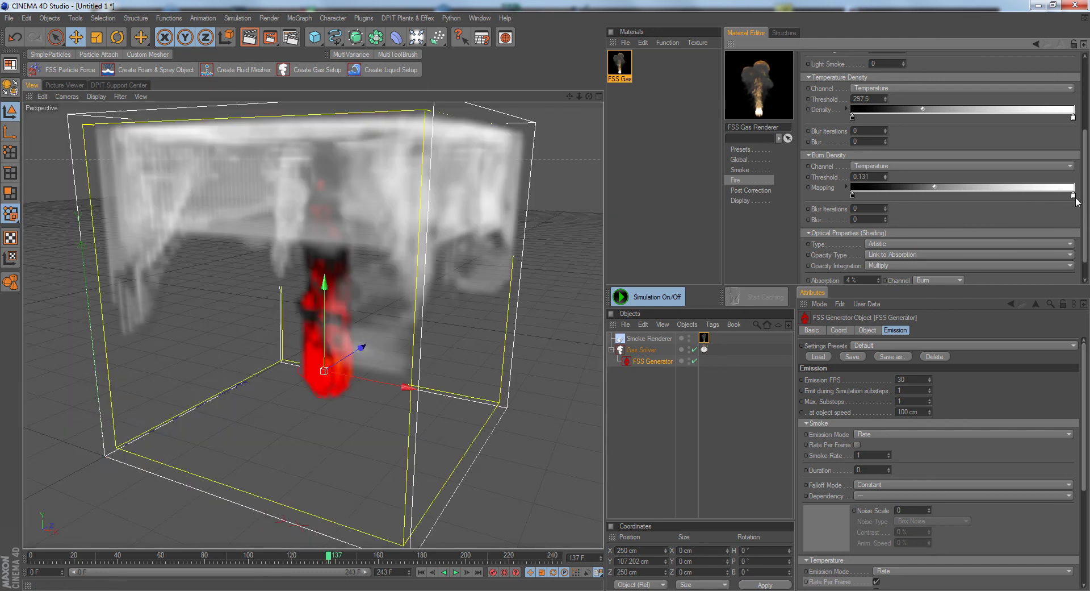
click(1074, 197)
drag(1074, 196, 962, 195)
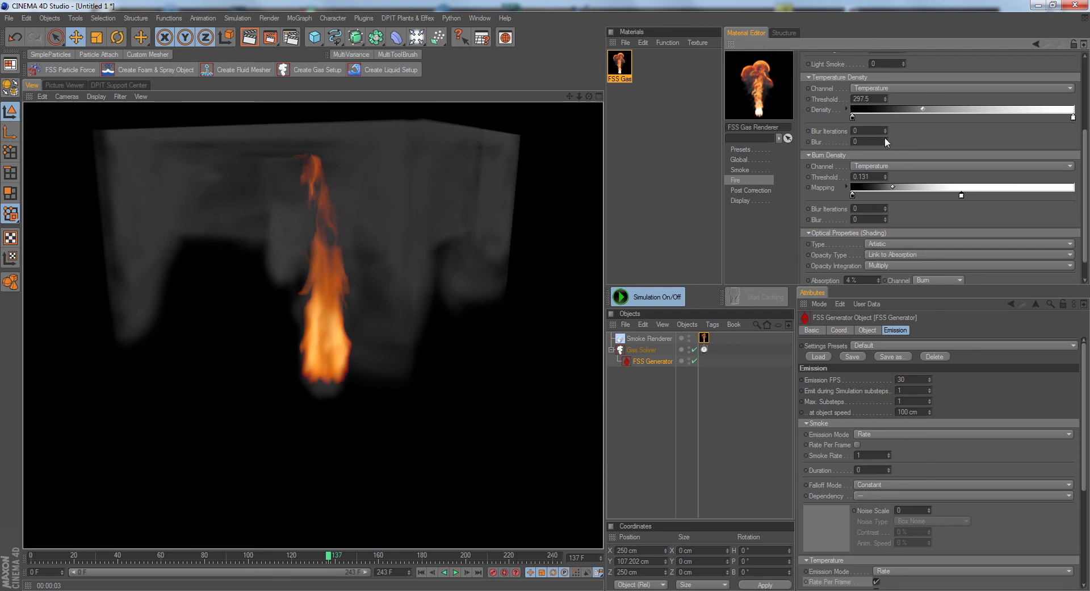
click(885, 165)
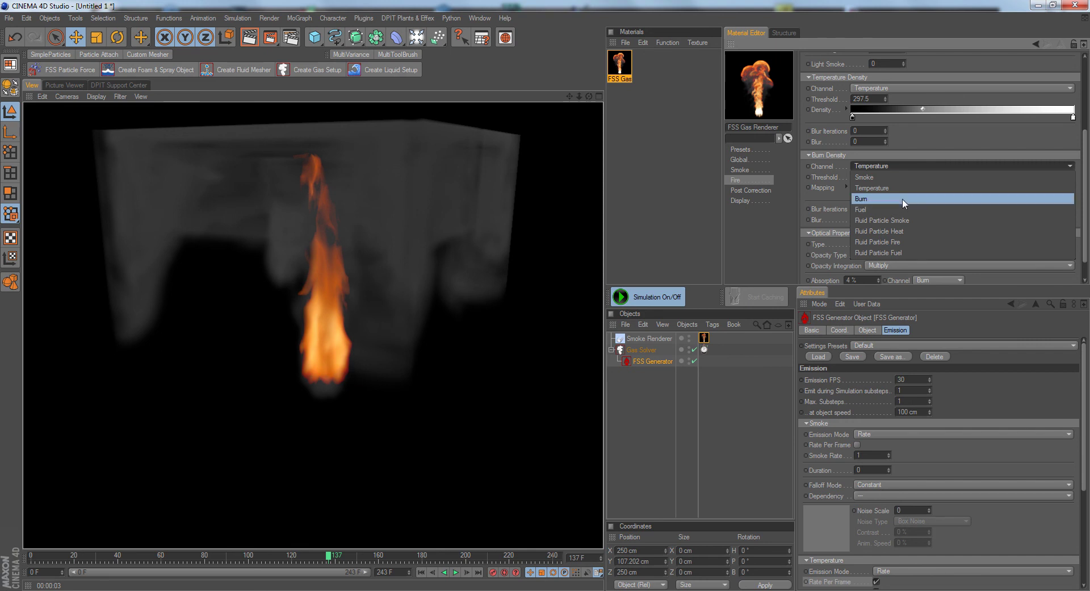
click(824, 186)
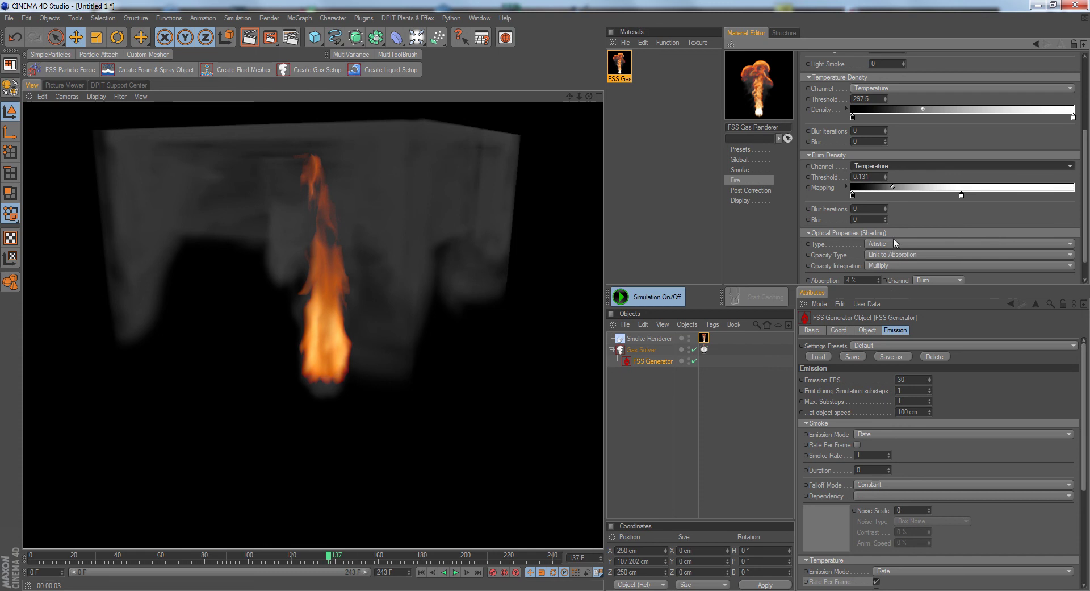
Step: Collapse the Temperature Density, Burn Density and Color sections
click(828, 78)
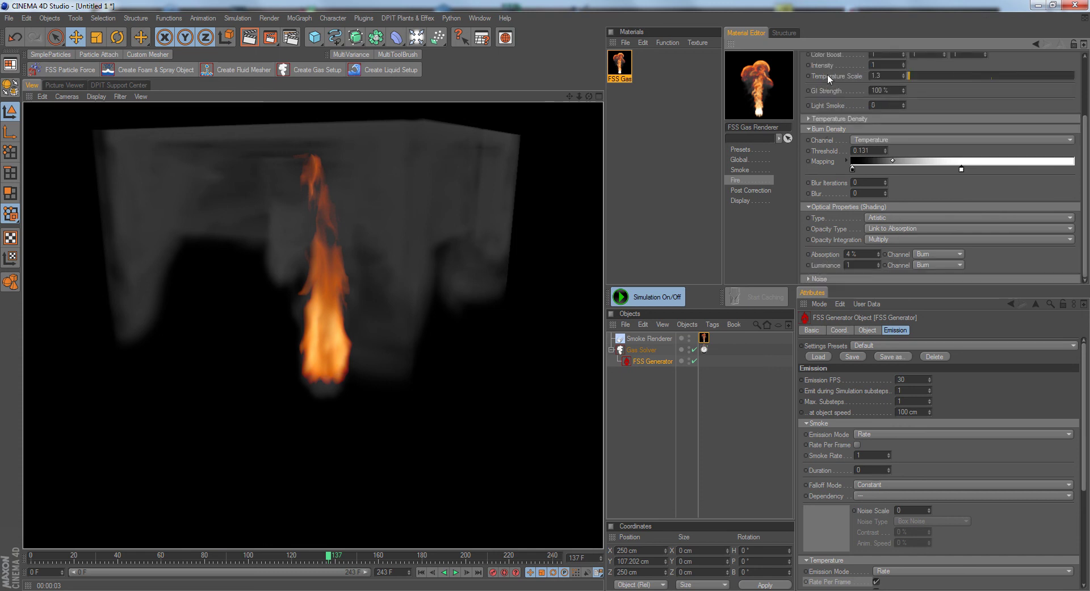
click(825, 129)
click(820, 91)
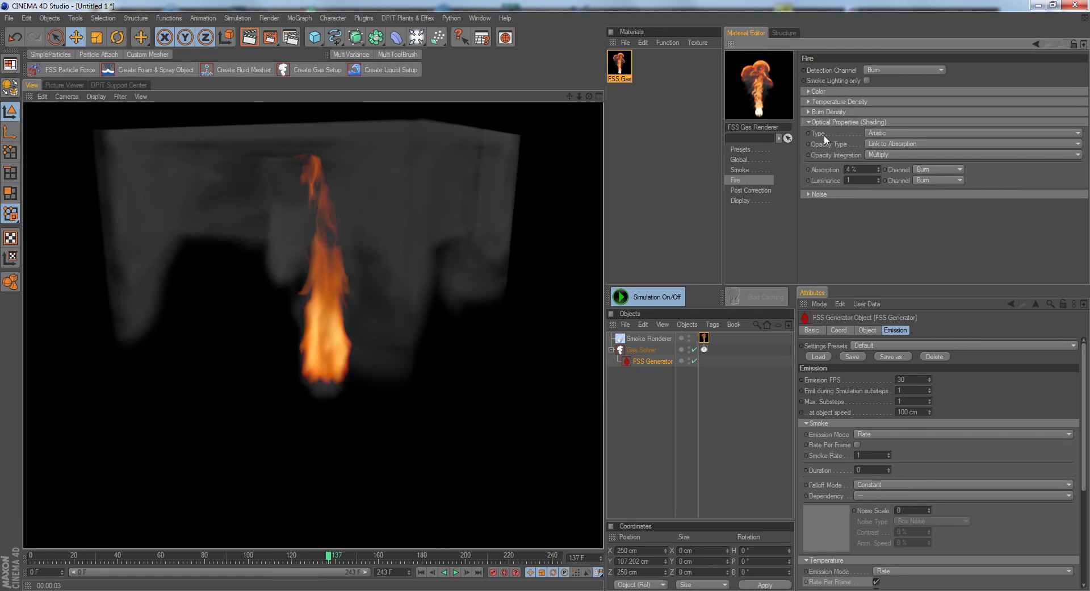
Step: Set the fire's Optical Properties Type to Physical and render the active view
click(899, 132)
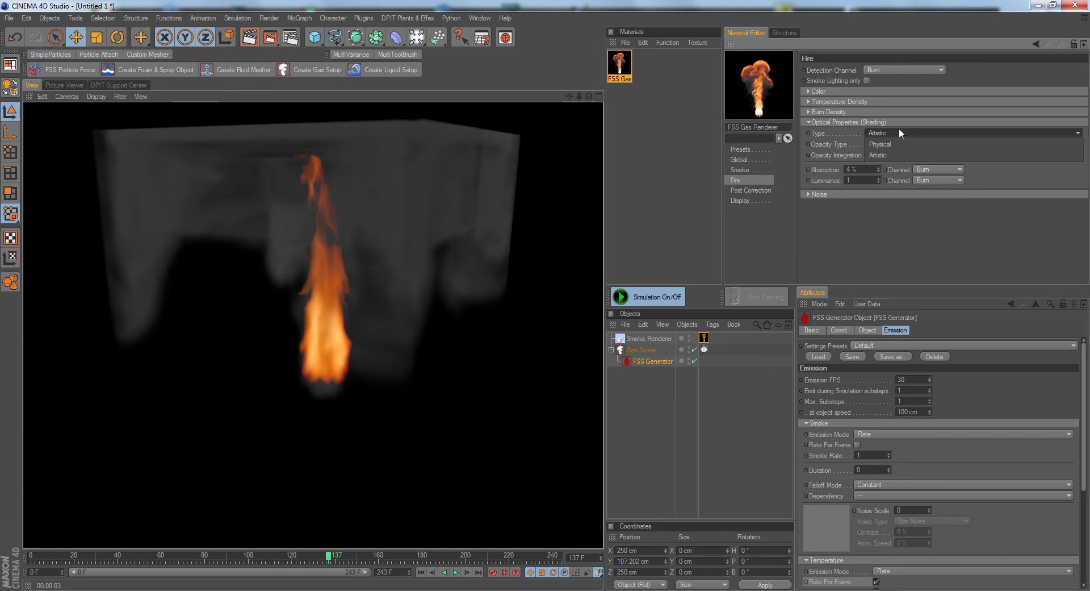
click(906, 145)
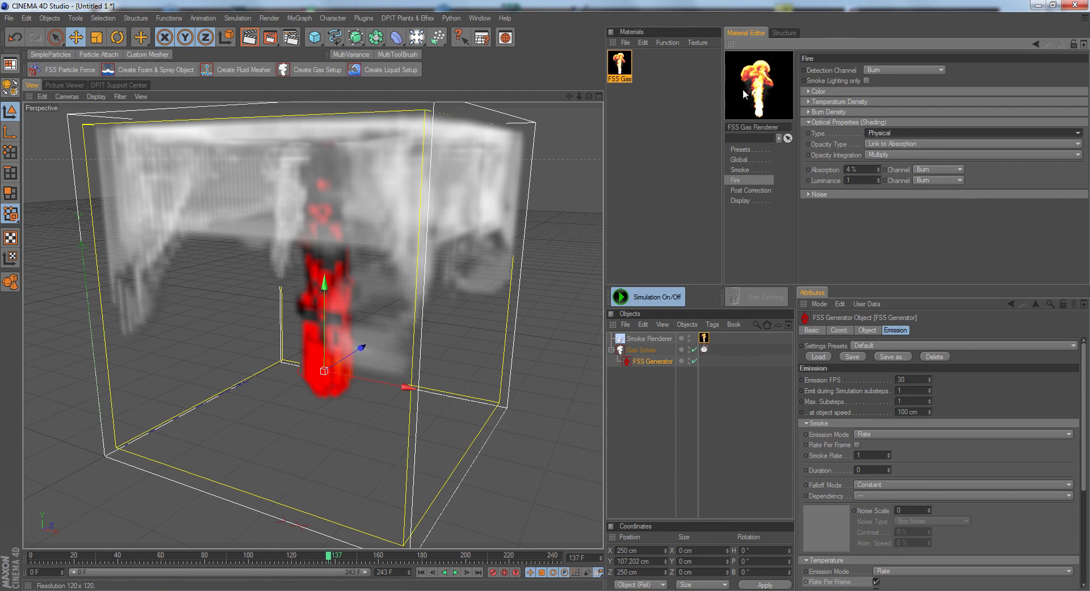
click(892, 133)
click(896, 153)
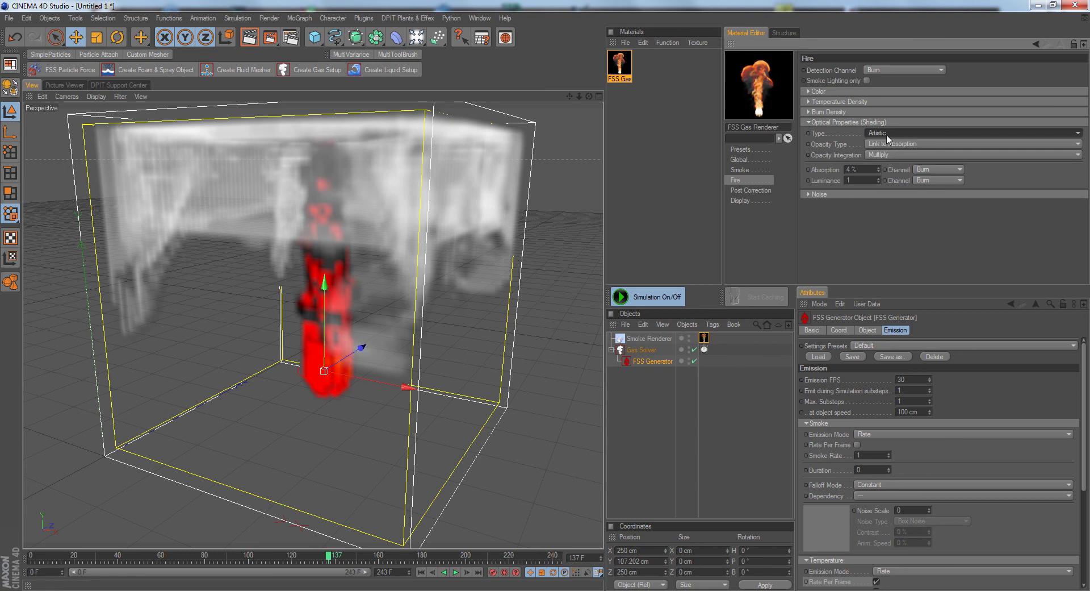
click(887, 131)
click(891, 145)
click(247, 42)
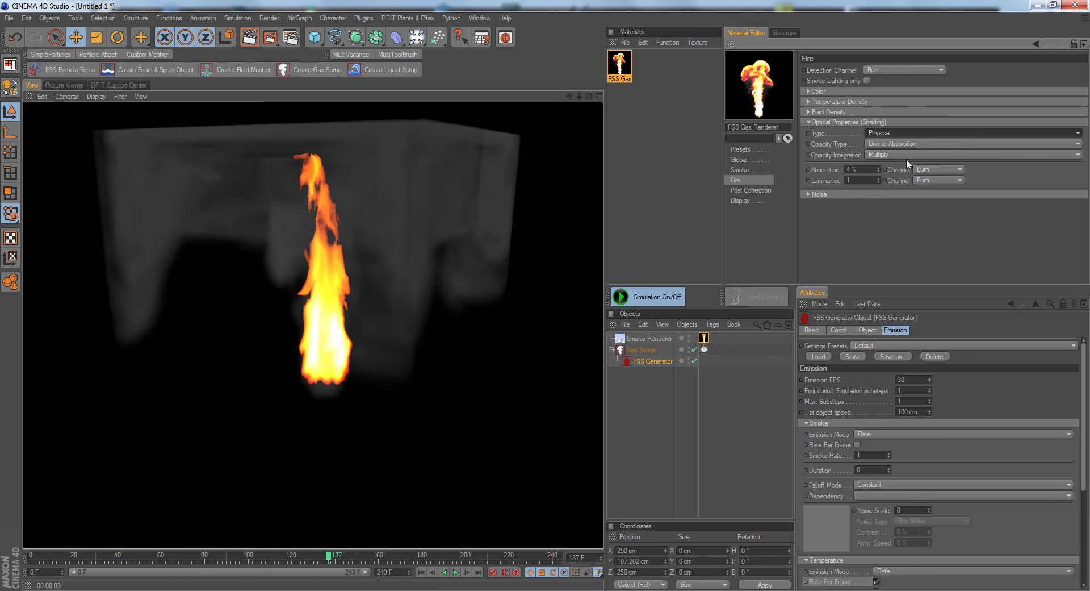
Step: Lower the fire's optical Absorption from 59 % to 3 %, test-rendering along the way
click(879, 170)
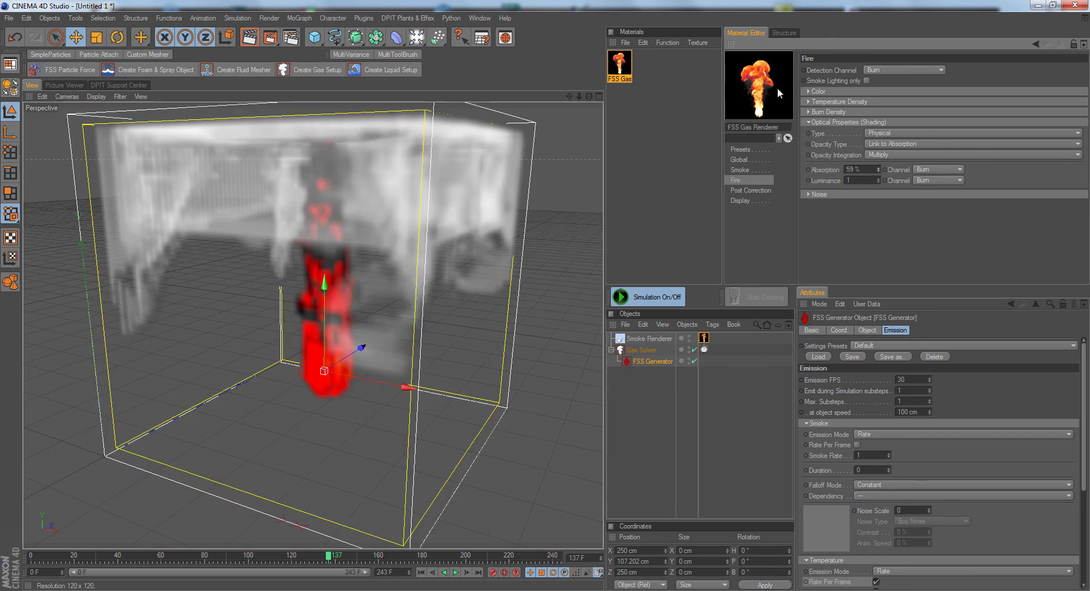
key(ctrl+r)
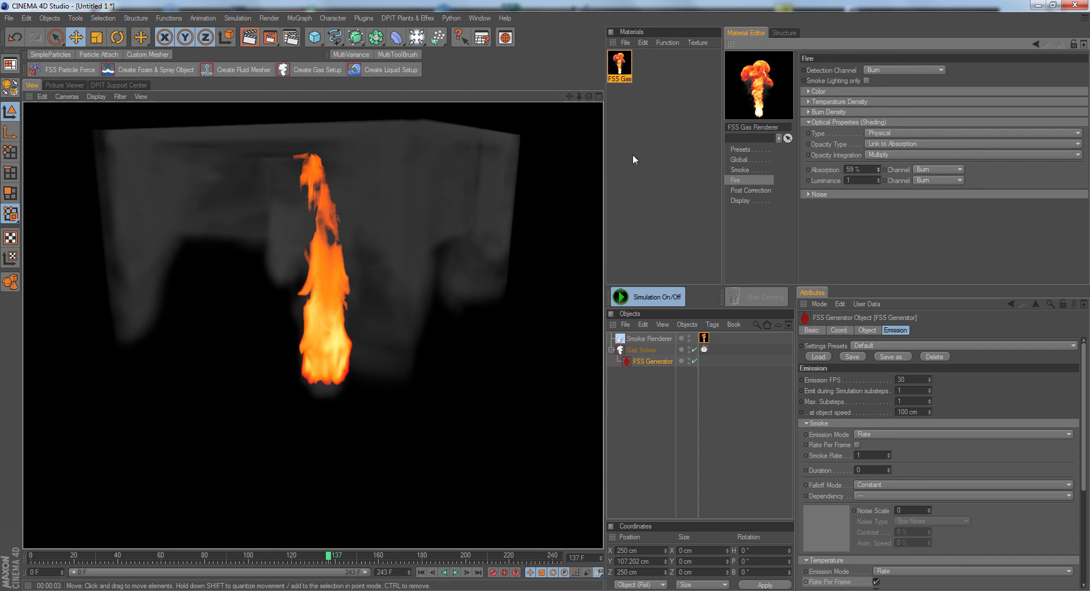
click(879, 171)
drag(879, 169, 878, 205)
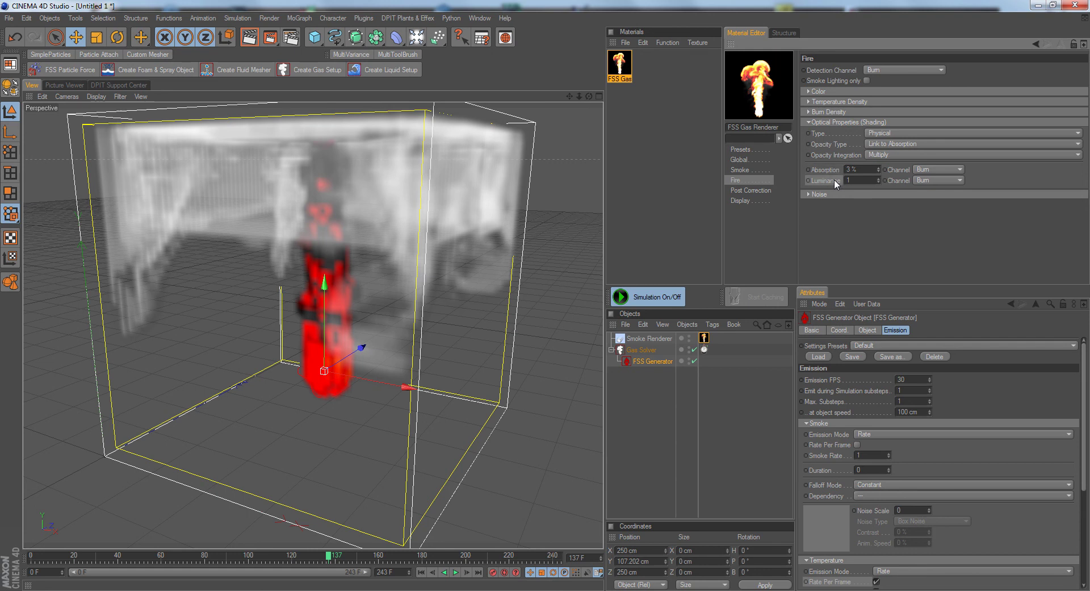
Step: Expand Burn Density and try the Burn channel for it, with luminance driven by Temperature
click(934, 180)
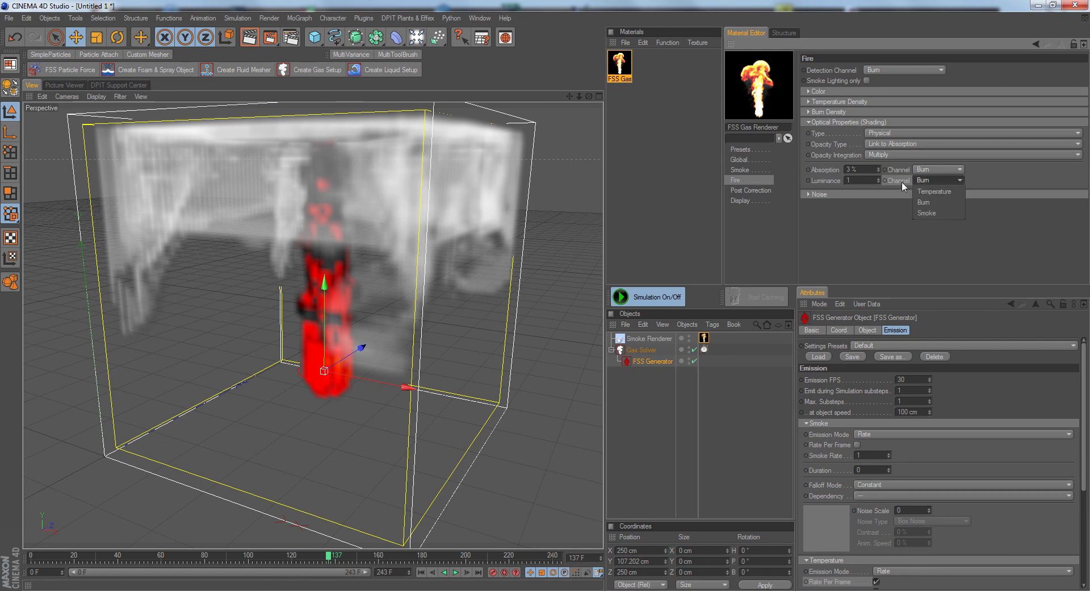
click(842, 112)
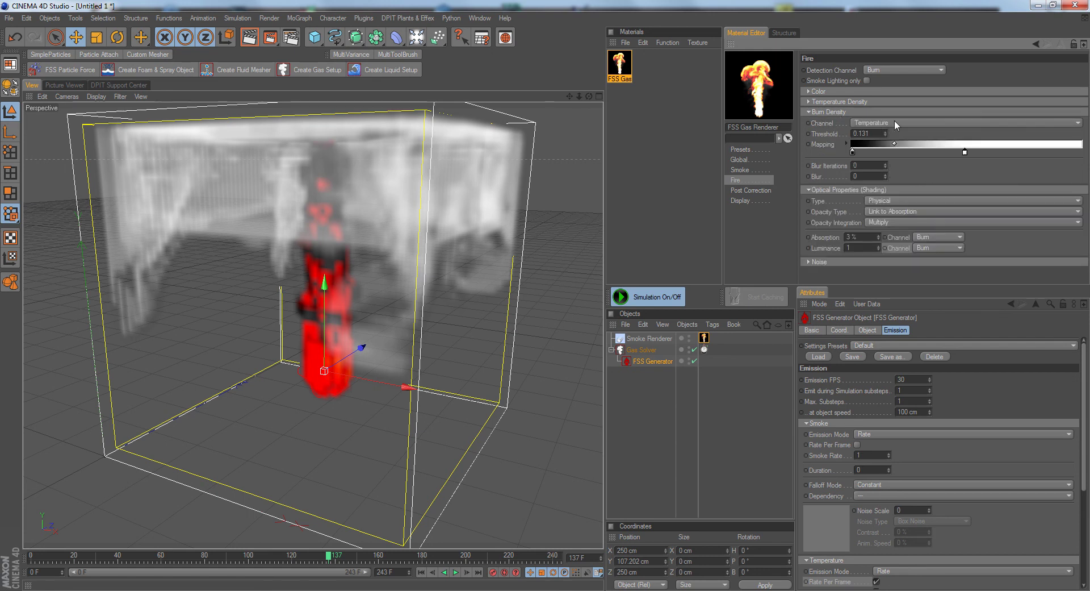
click(921, 124)
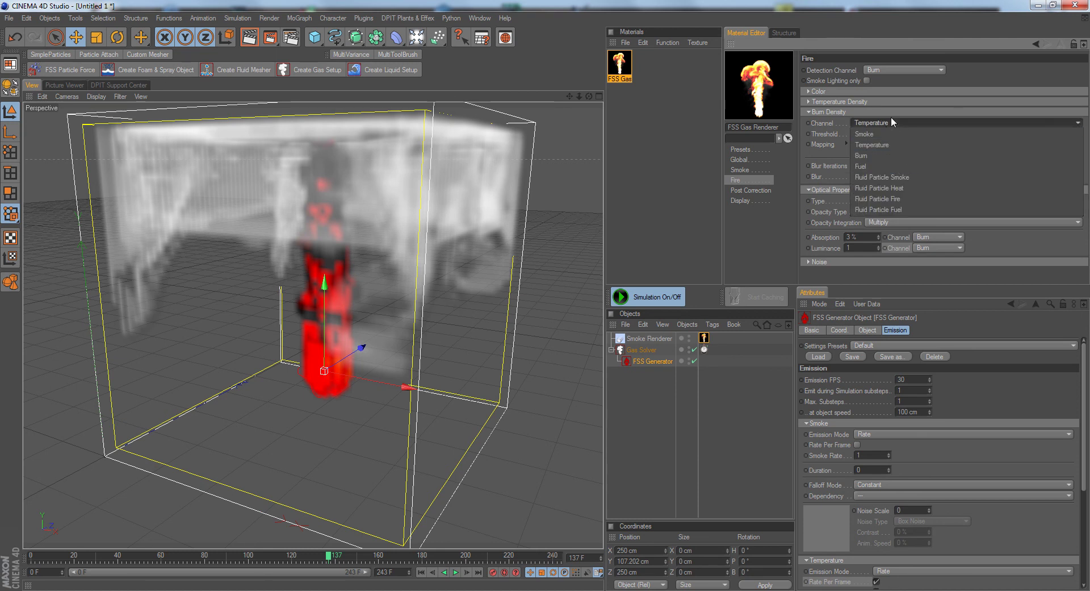
click(928, 155)
click(943, 248)
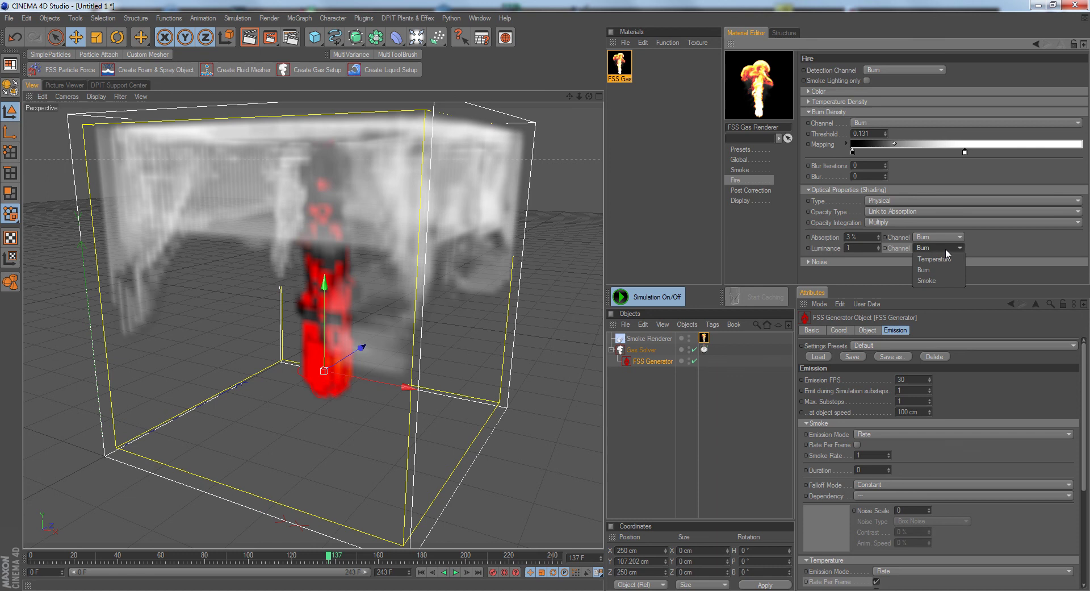
click(950, 260)
Step: Restore Burn Density to Temperature and set the luminance channel back to Burn
click(899, 122)
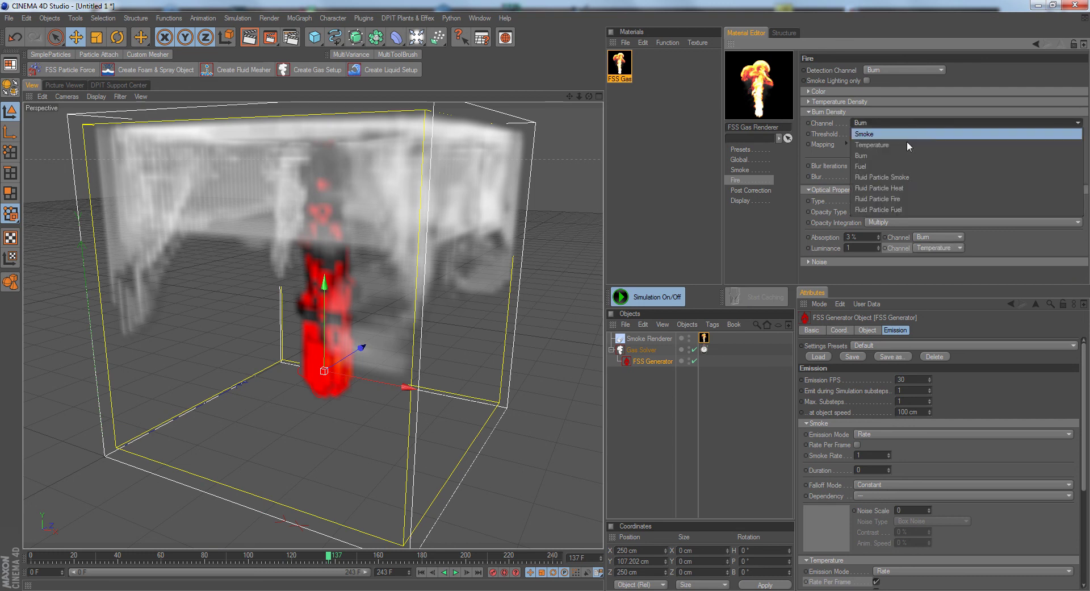
click(908, 145)
click(939, 247)
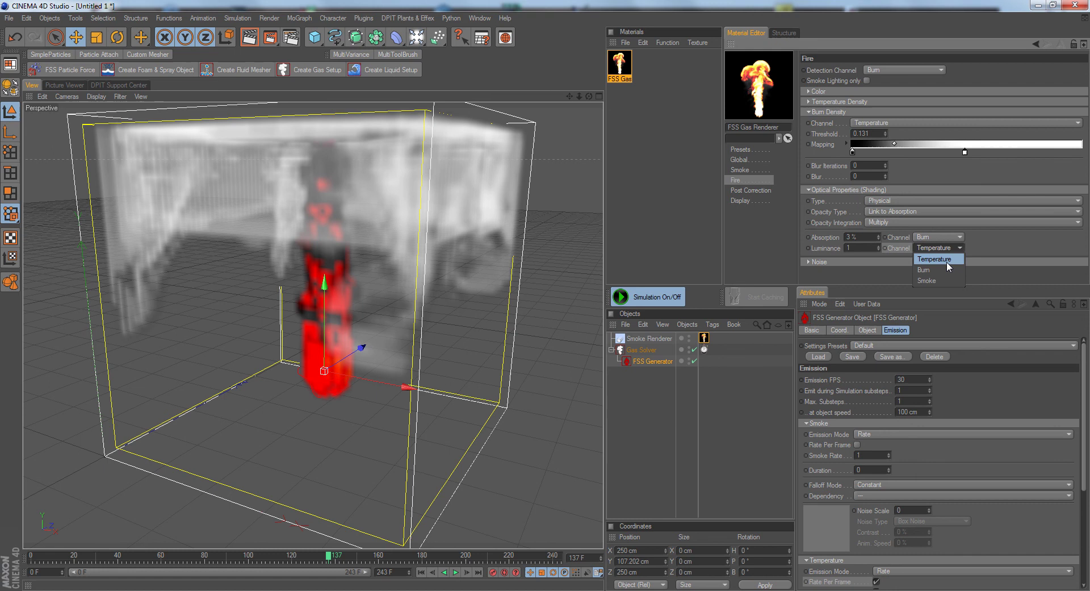
click(950, 270)
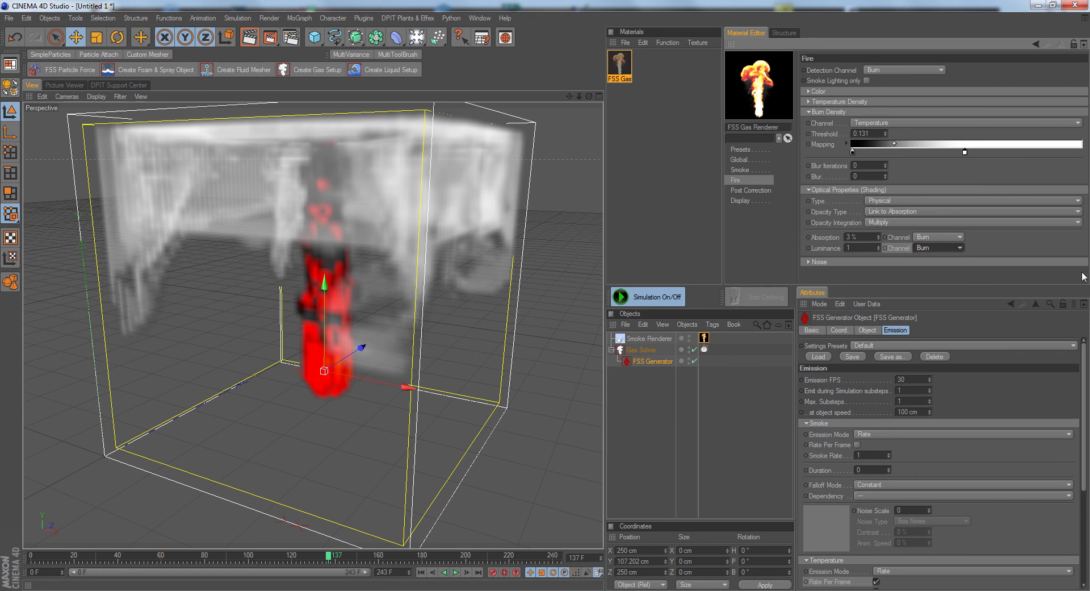
click(939, 247)
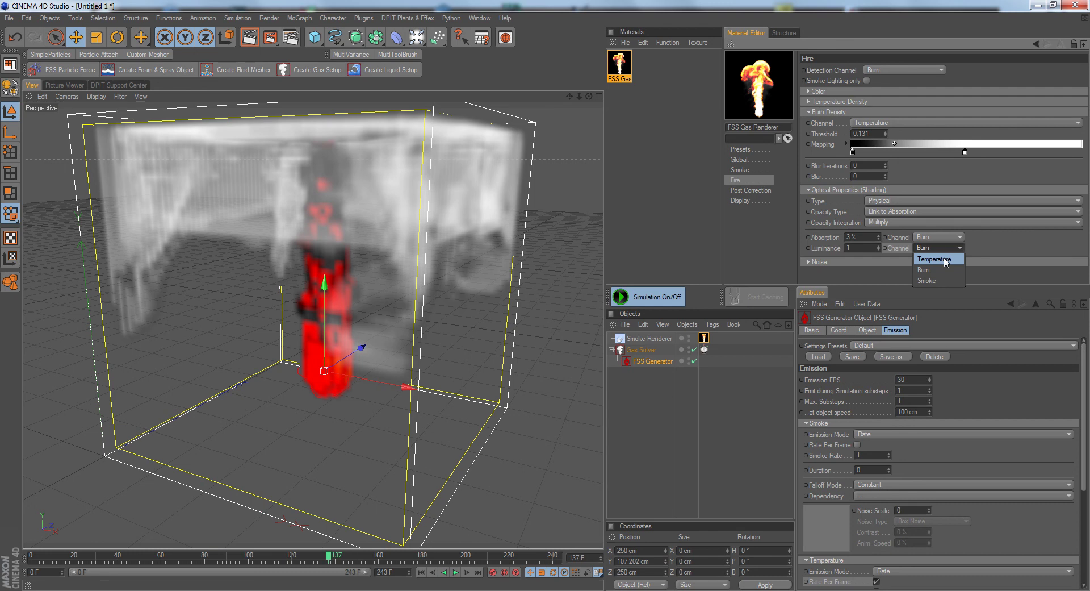
click(946, 259)
click(878, 102)
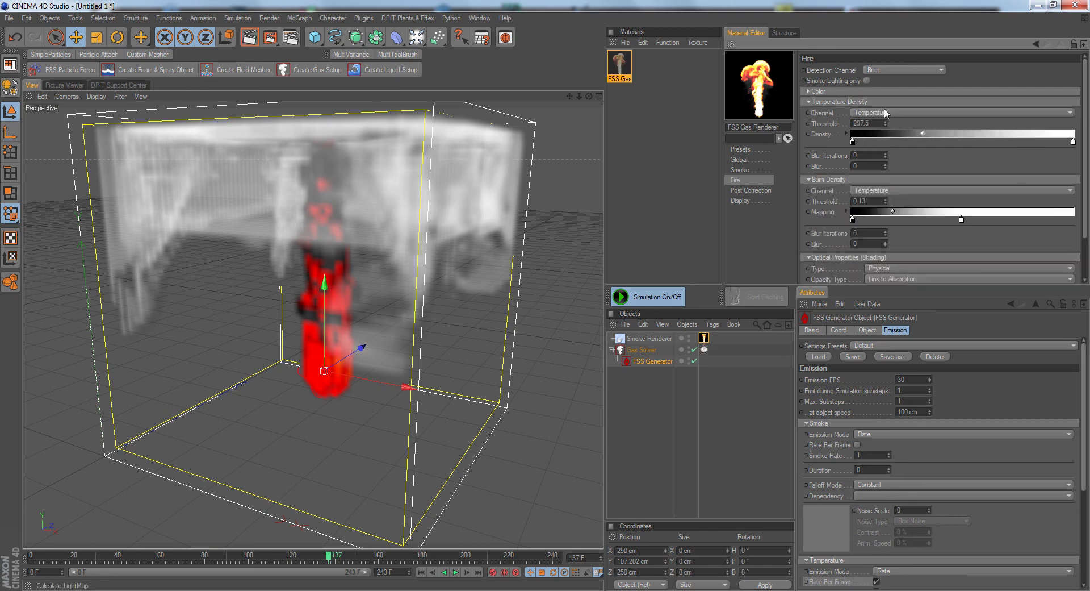
click(852, 103)
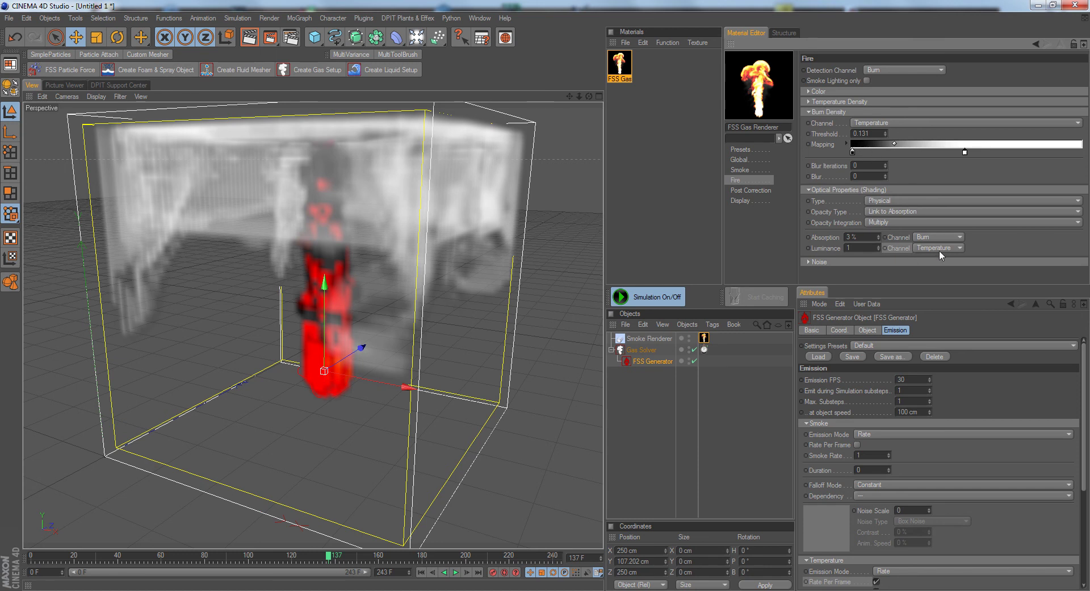
click(947, 270)
Step: Drive the fire's absorption by the Smoke channel and render the view to check it
click(952, 239)
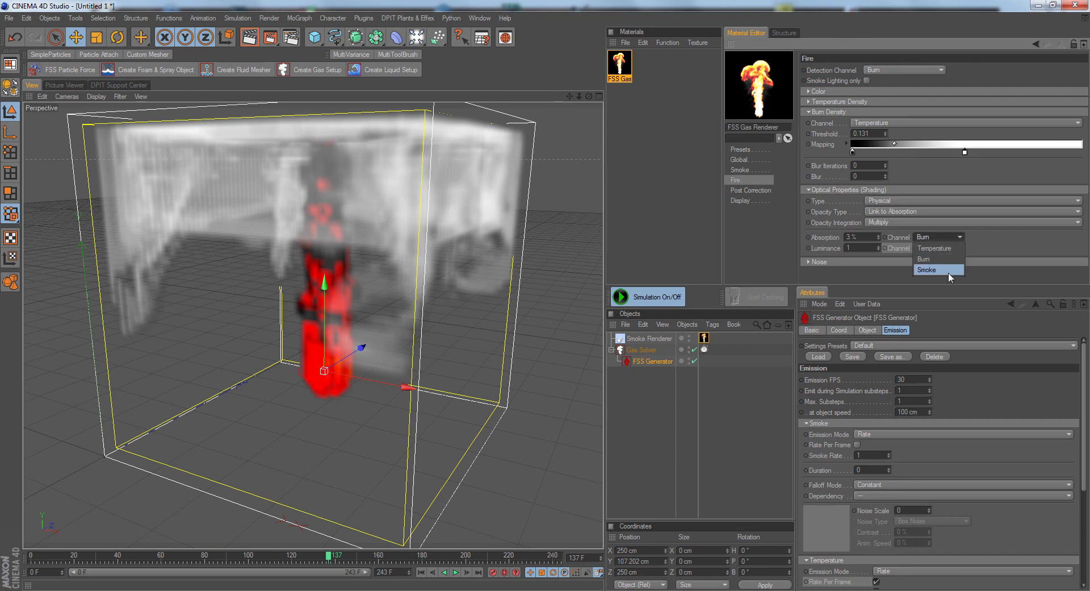
click(948, 271)
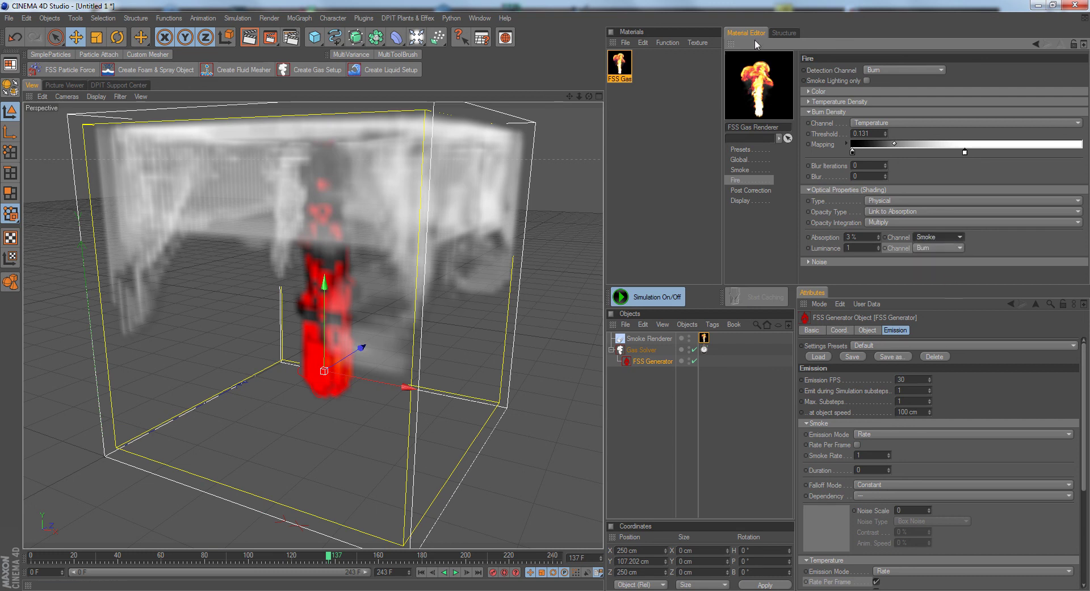
click(925, 235)
click(938, 259)
click(920, 235)
click(950, 270)
click(254, 45)
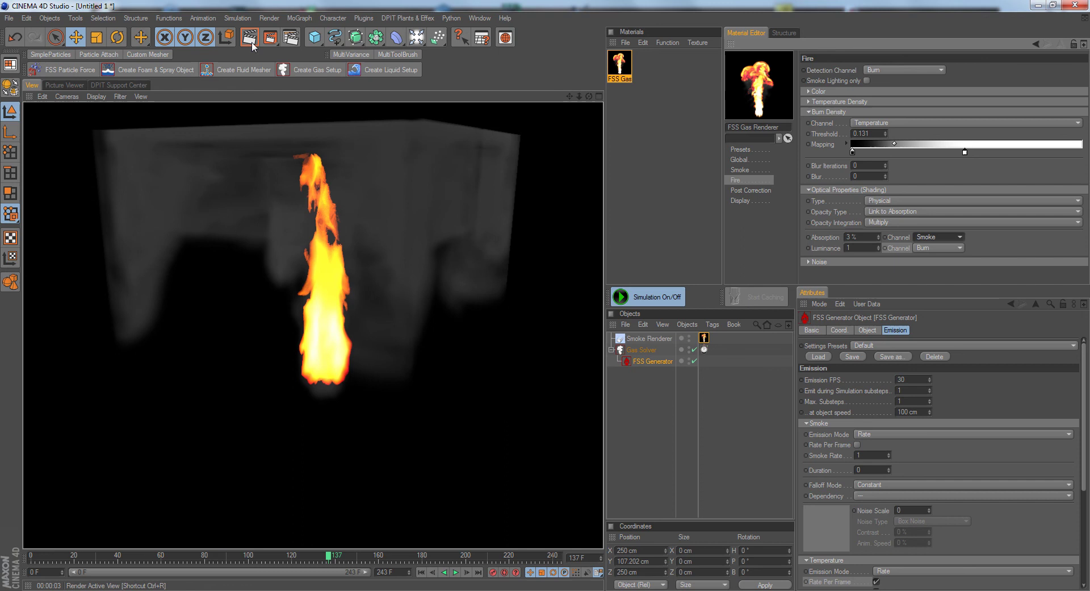
Step: Add a black knot near the Burn Density Mapping's right end, move it left, and re-render
drag(867, 154, 1081, 152)
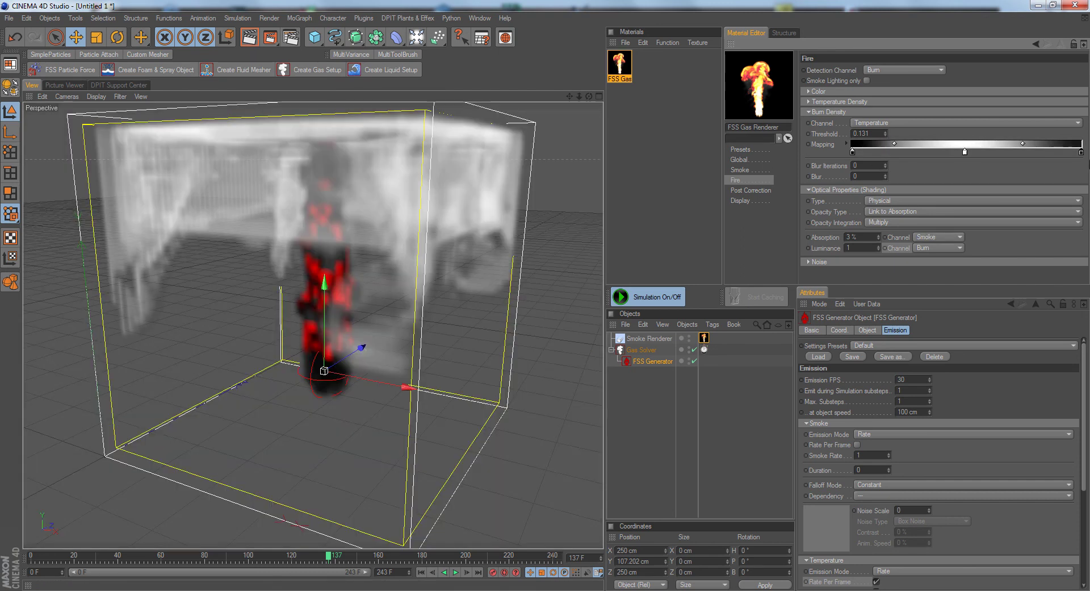
drag(1081, 152, 1005, 152)
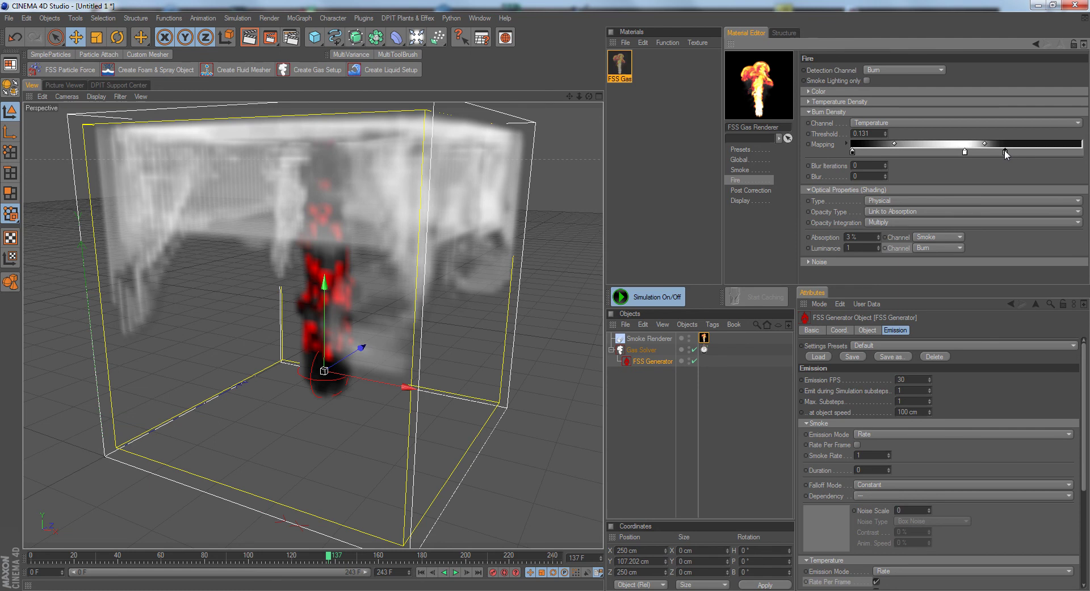
click(253, 43)
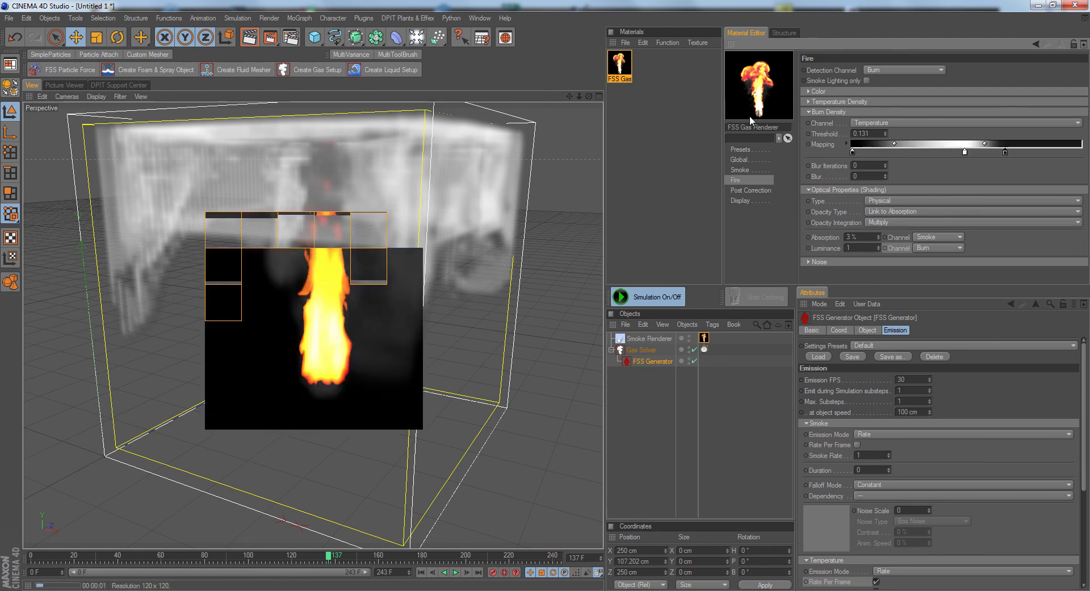